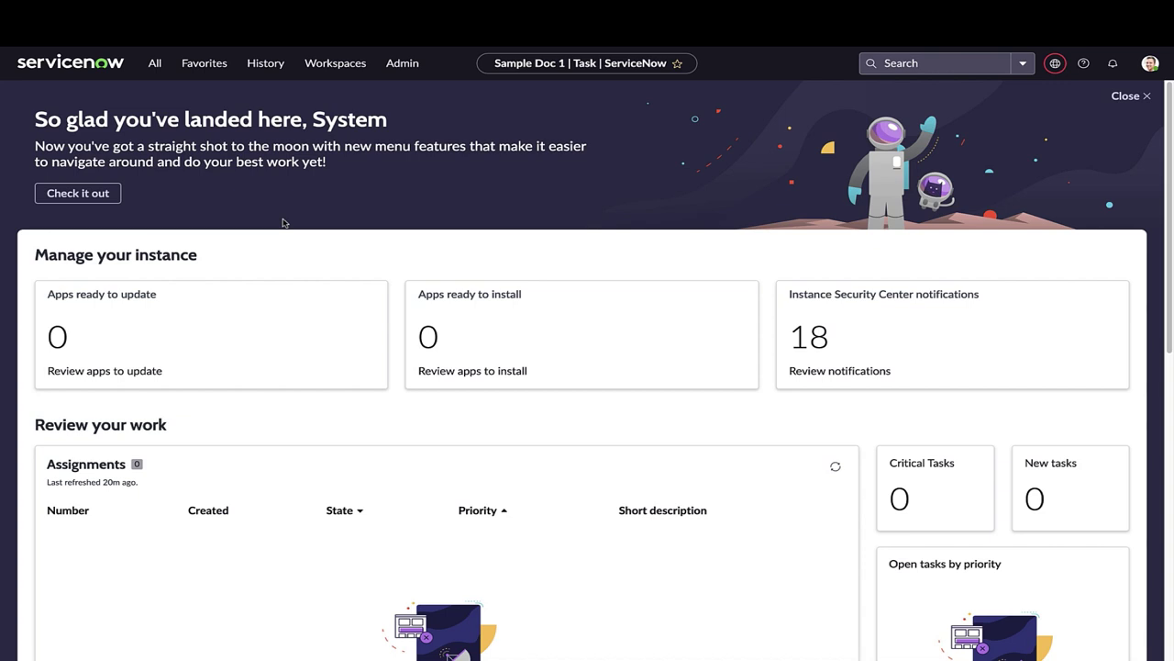
Find Document Intelligence under Task Intelligence and open the Handle Vendor Invoices task definition
click(154, 63)
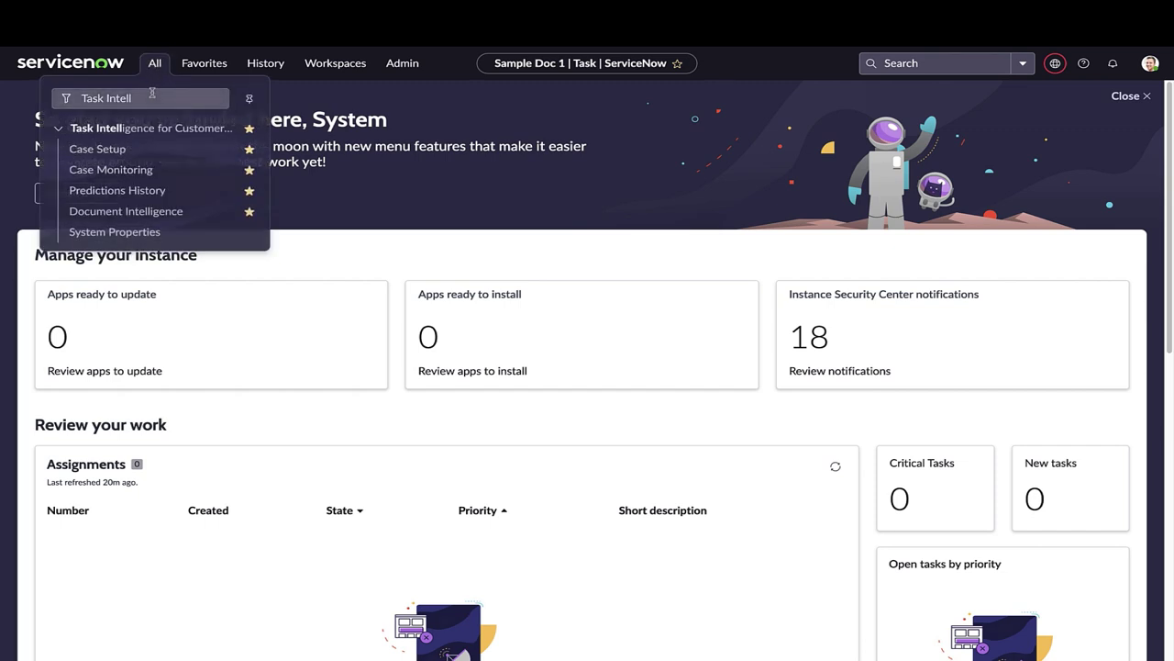
click(169, 212)
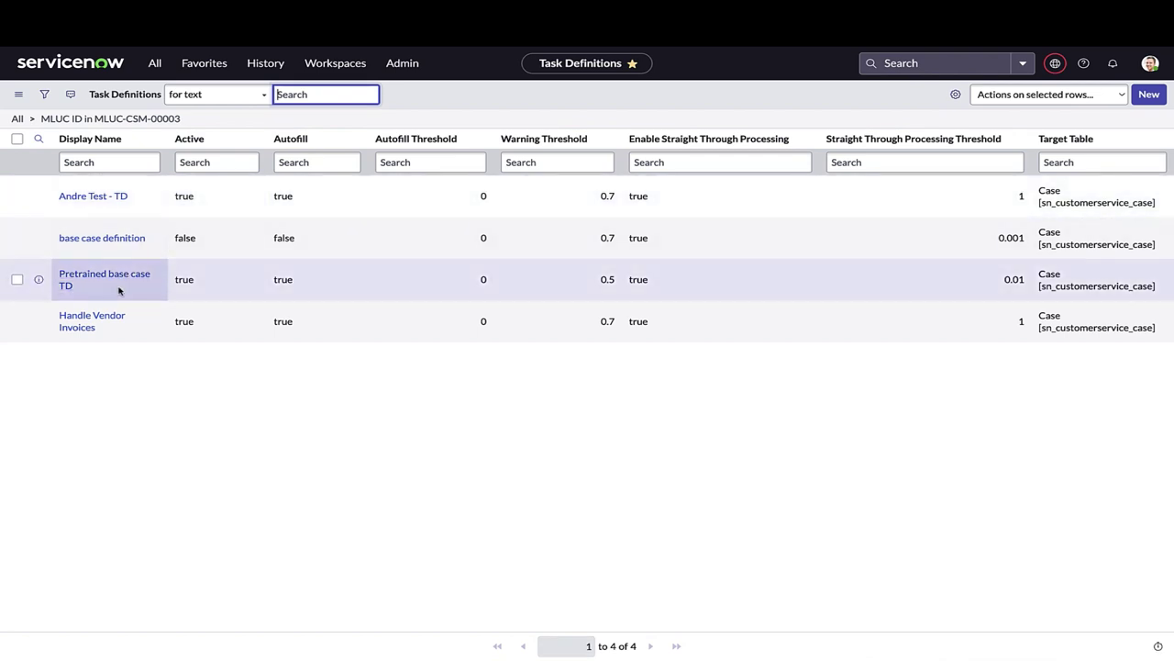
click(95, 315)
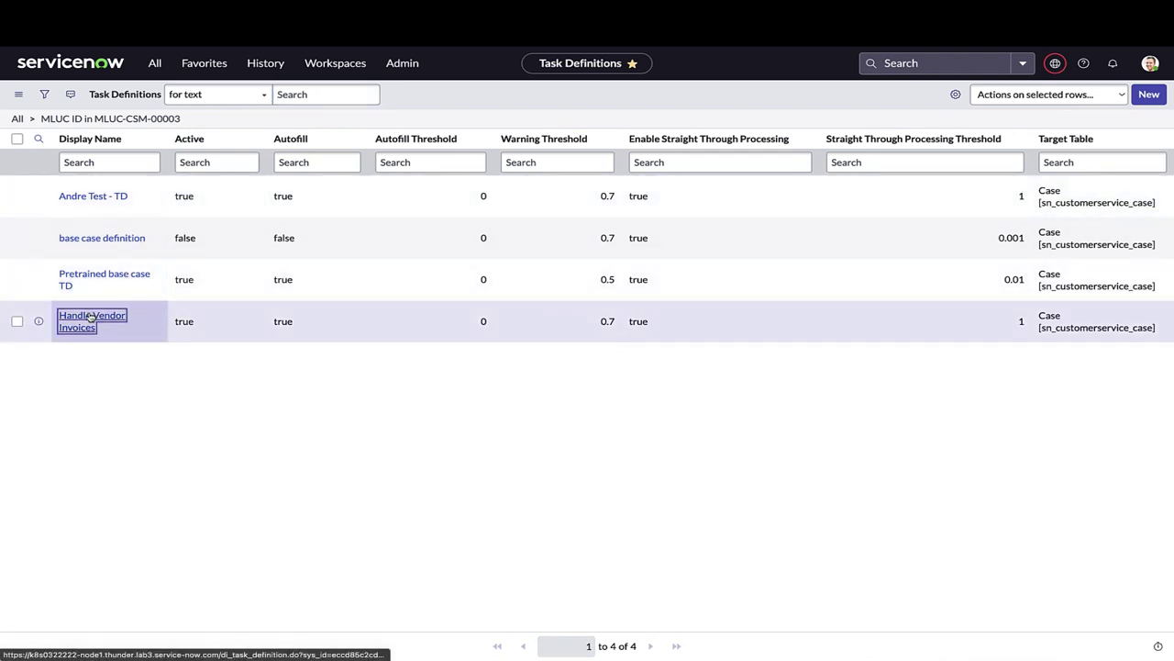
click(90, 316)
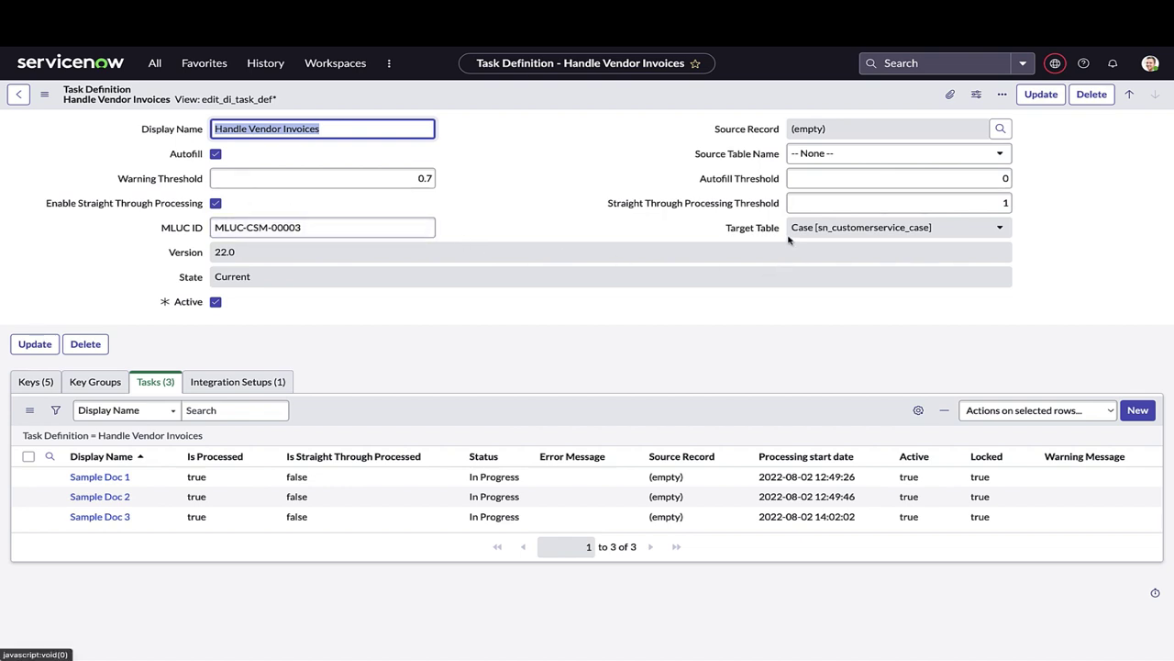
Review the task definition's keys, and open the Sample Doc 1 task
click(41, 382)
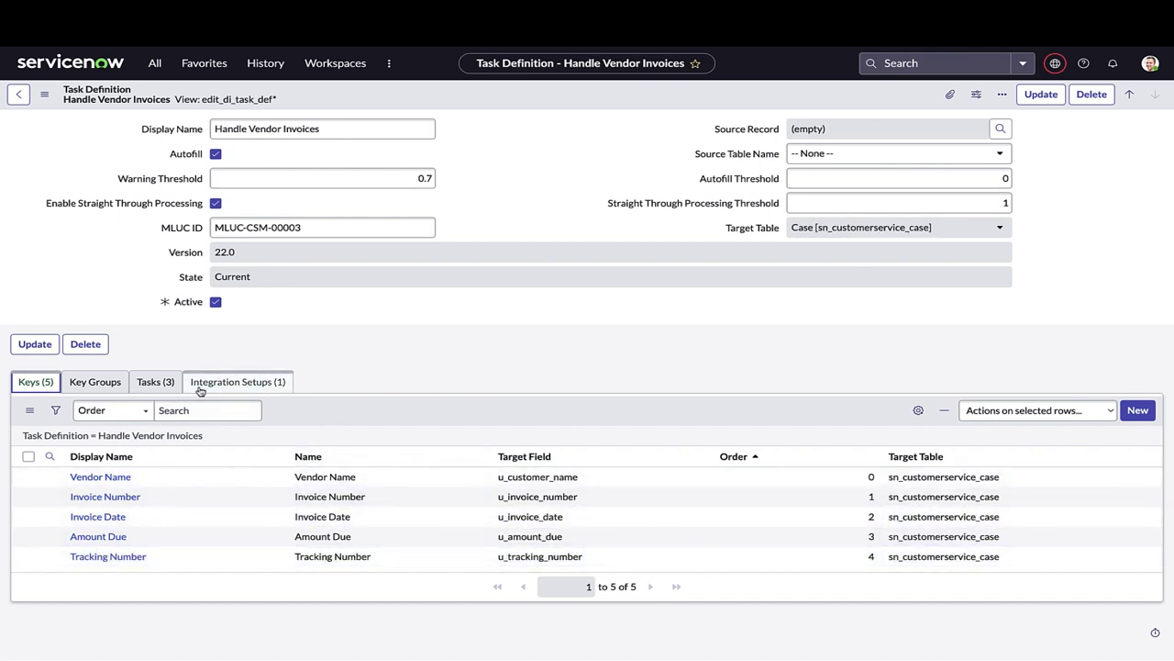
click(156, 383)
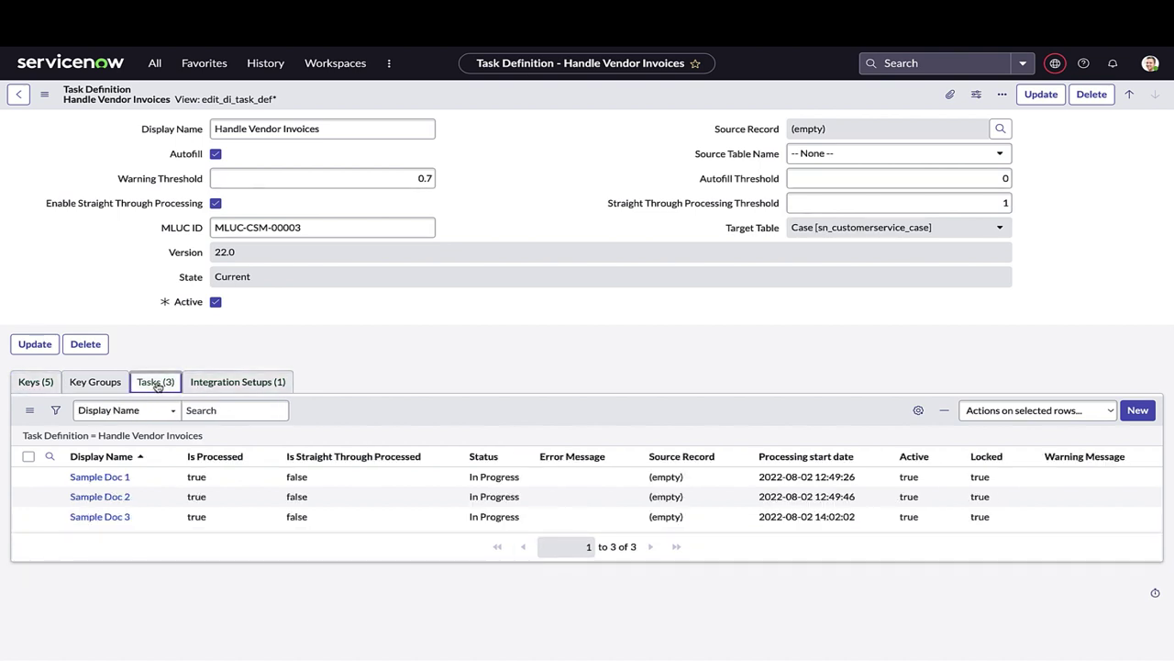
click(101, 479)
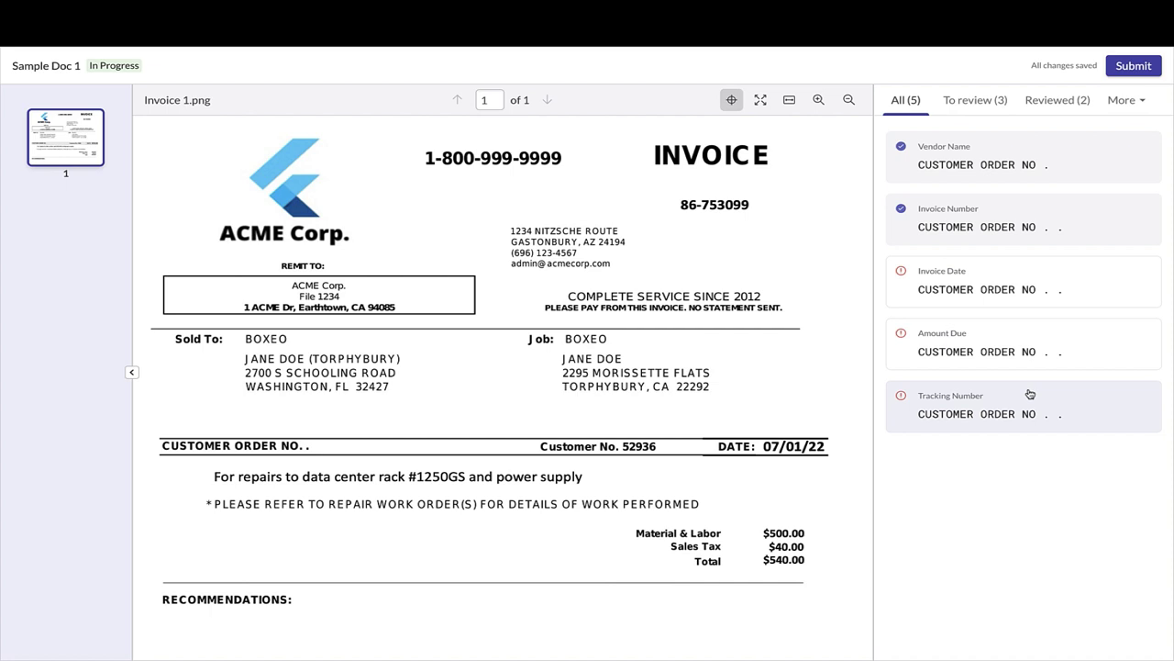
Replace the Vendor Name with BOXEO and the Invoice Number with the number printed beneath the INVOICE heading
click(1060, 163)
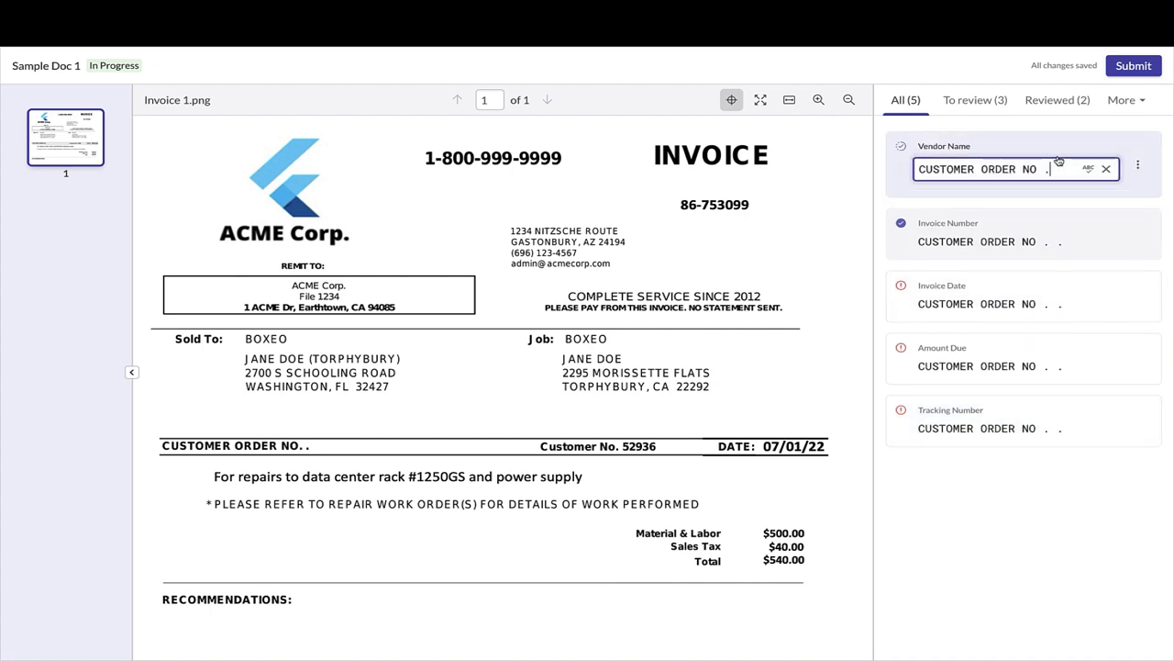
click(1107, 172)
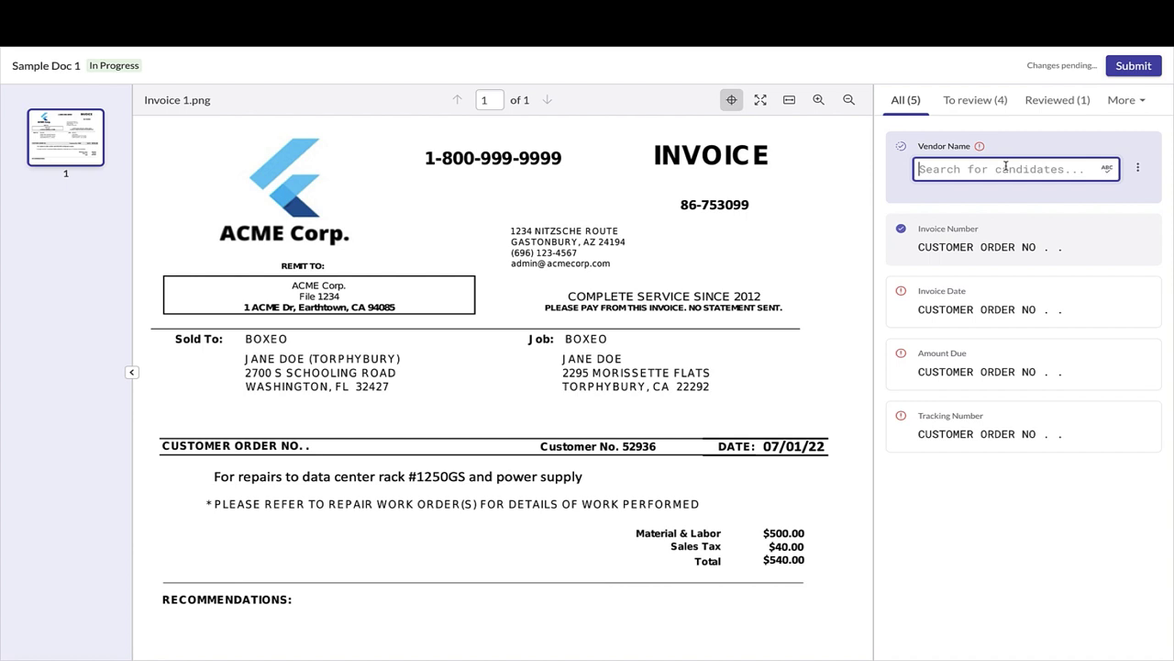
text(box)
click(989, 197)
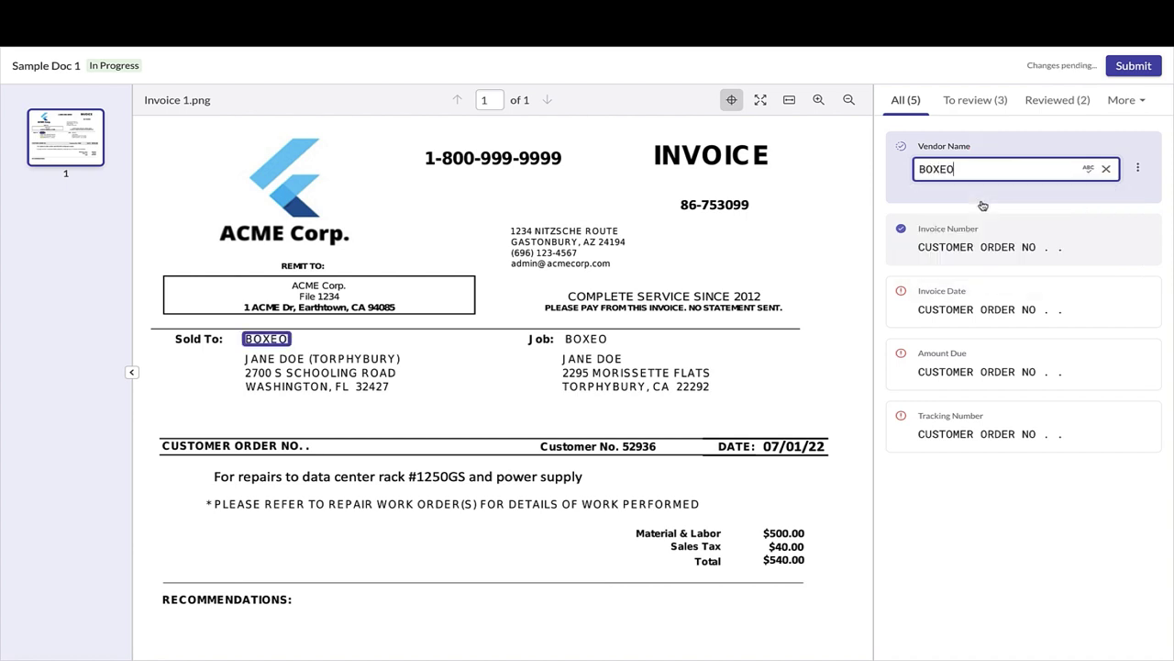
click(1062, 244)
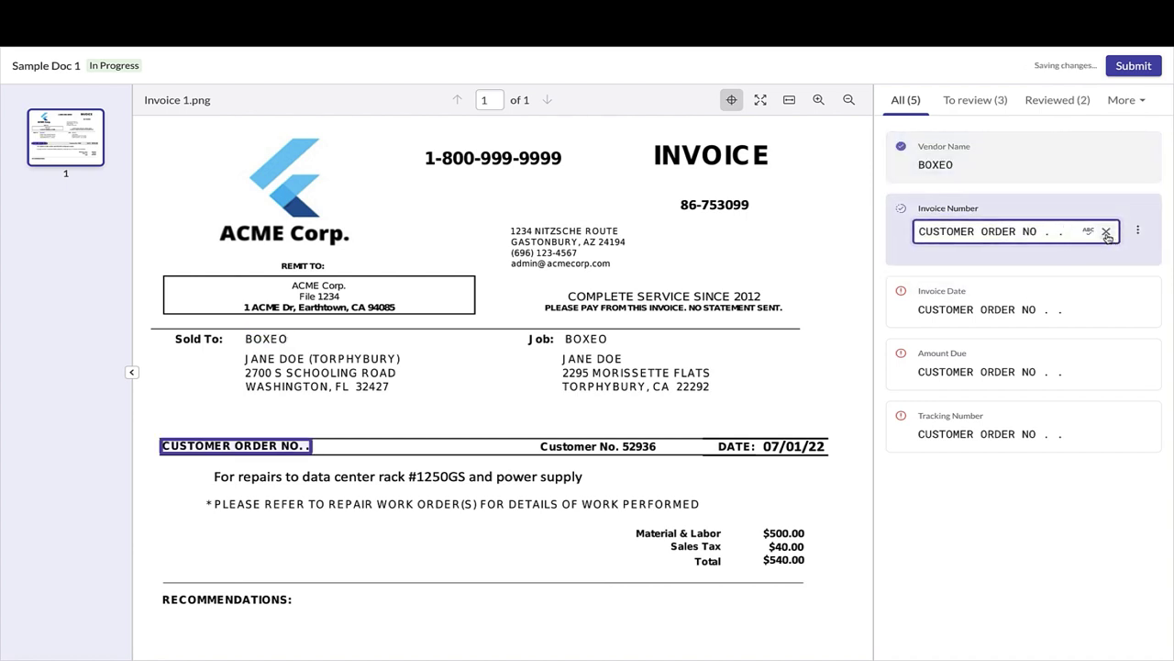
click(1105, 232)
text(86-)
click(1015, 257)
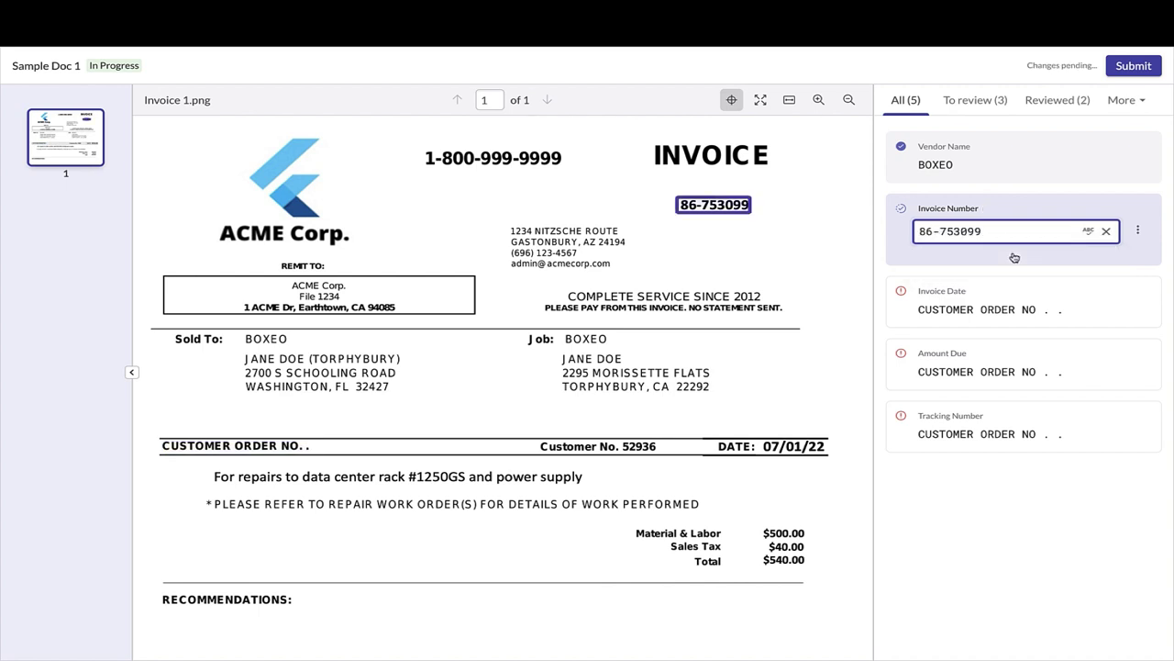
Set the Invoice Date to 07/01/22 and the Amount Due to the invoice total of $540.00
click(1055, 297)
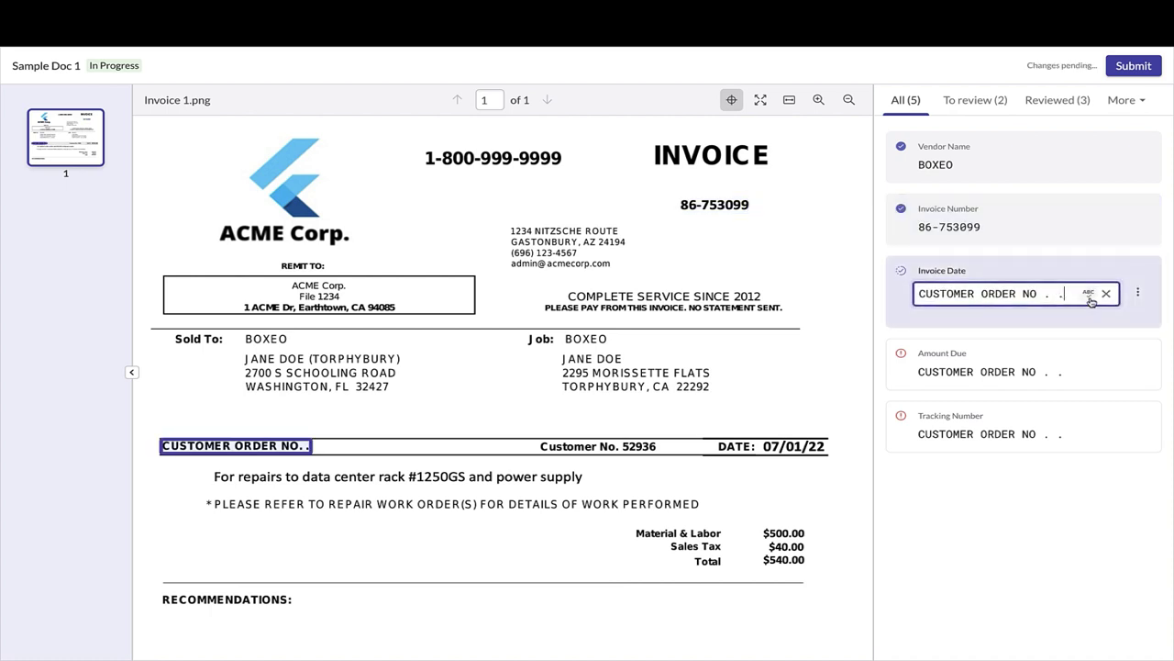
click(1106, 293)
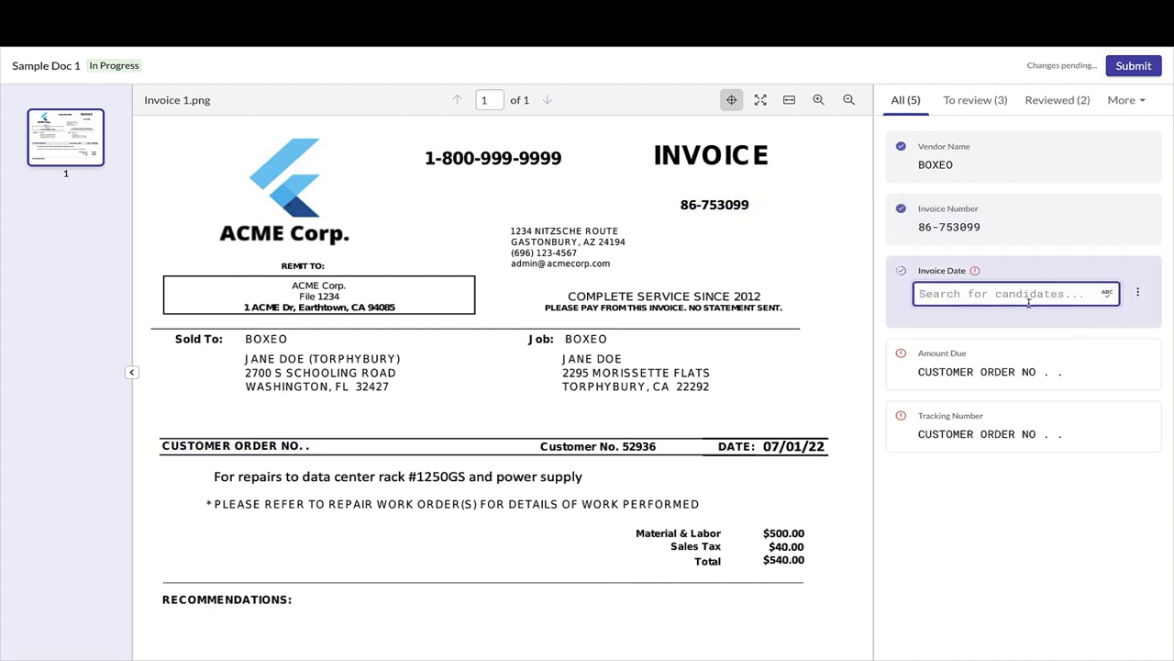
text(07)
click(1026, 320)
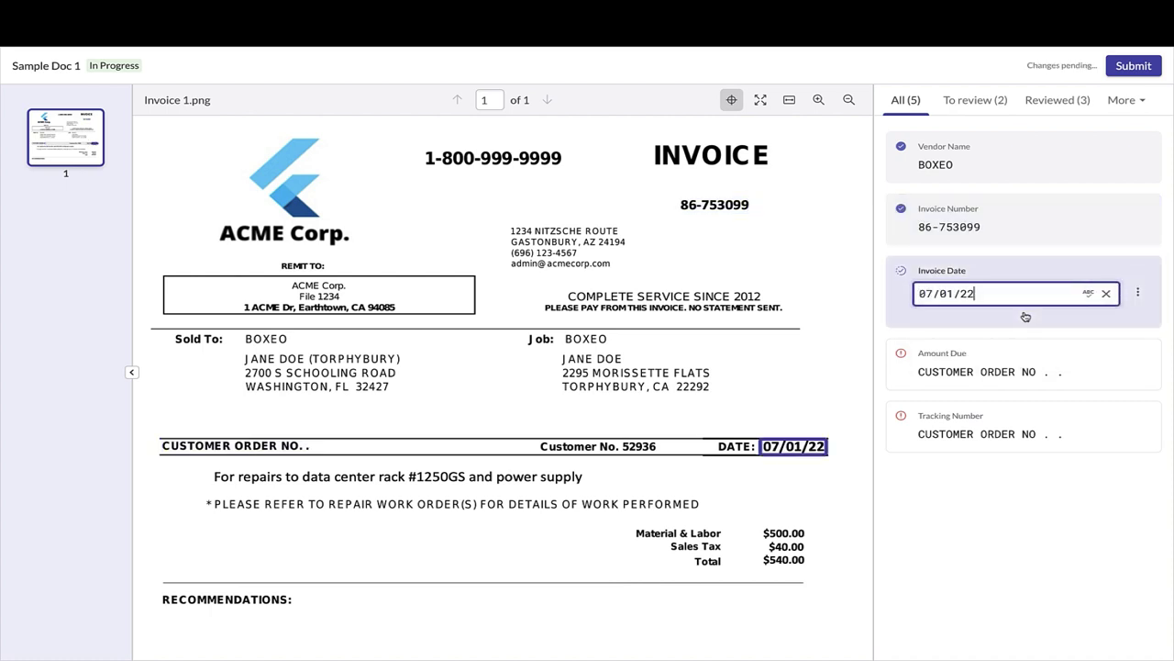
click(1057, 368)
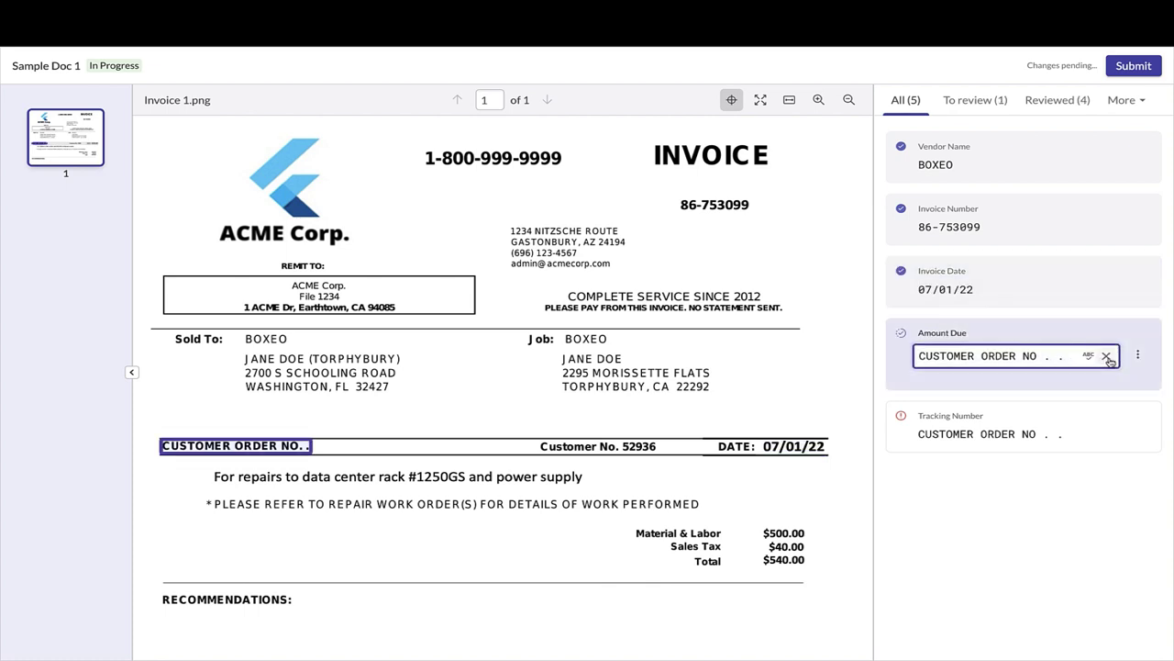
click(1106, 356)
text(540)
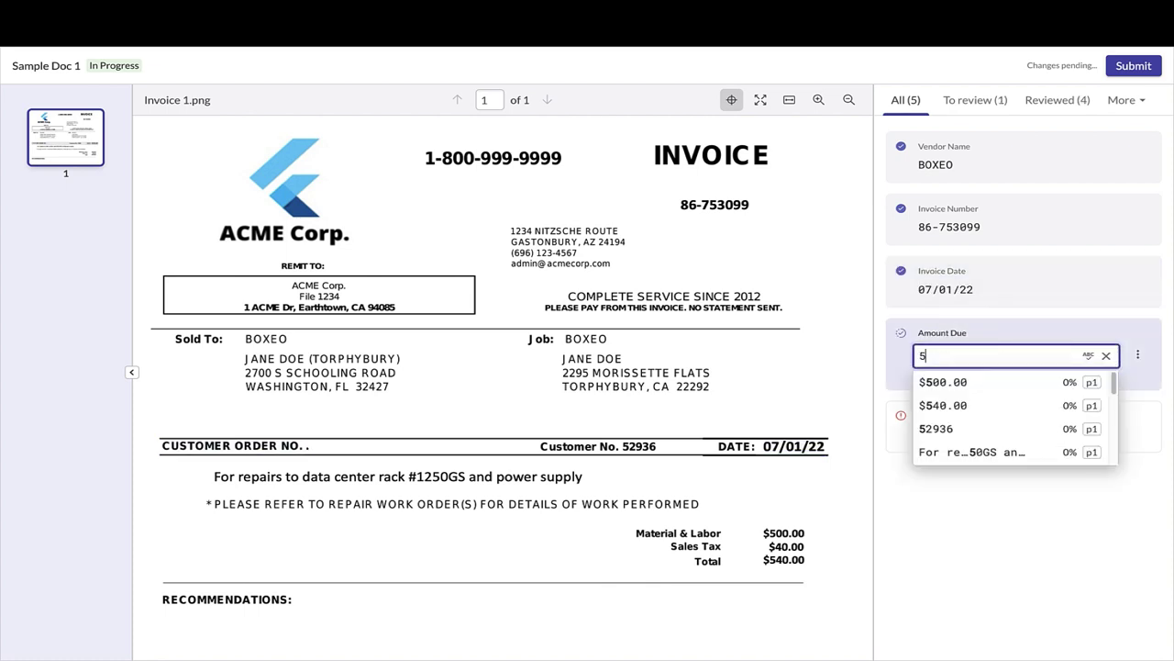
click(1043, 380)
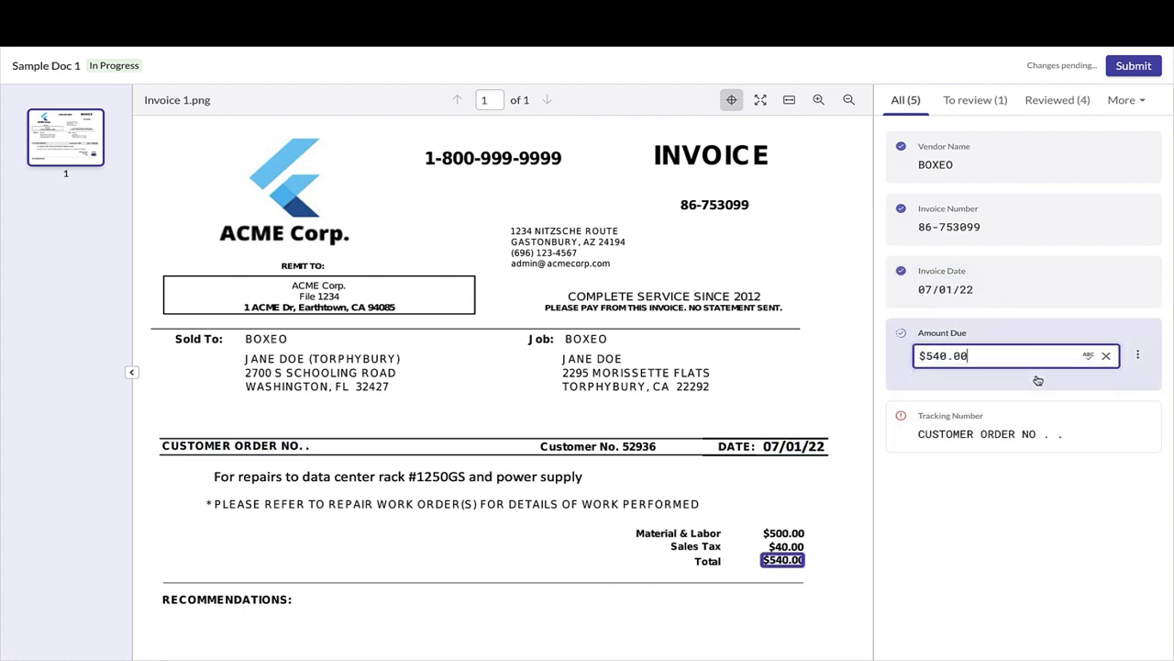
Clear the Tracking Number value of Sample Doc 1 and mark the field as missing in the document
click(1070, 439)
click(1108, 419)
click(1138, 416)
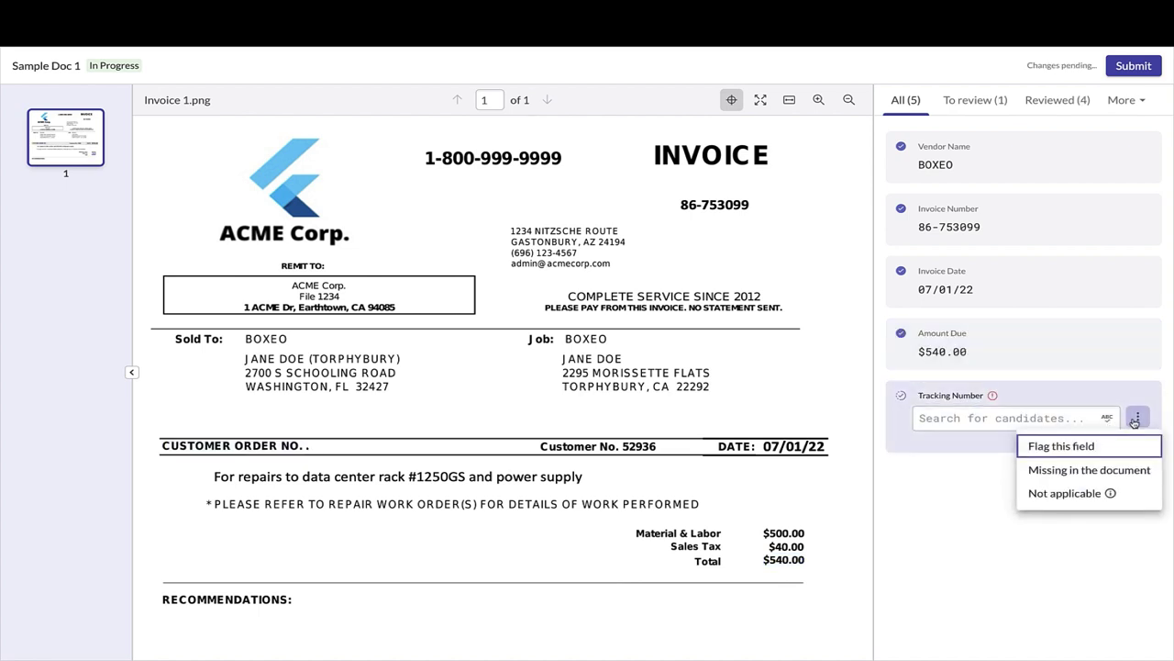
click(1100, 474)
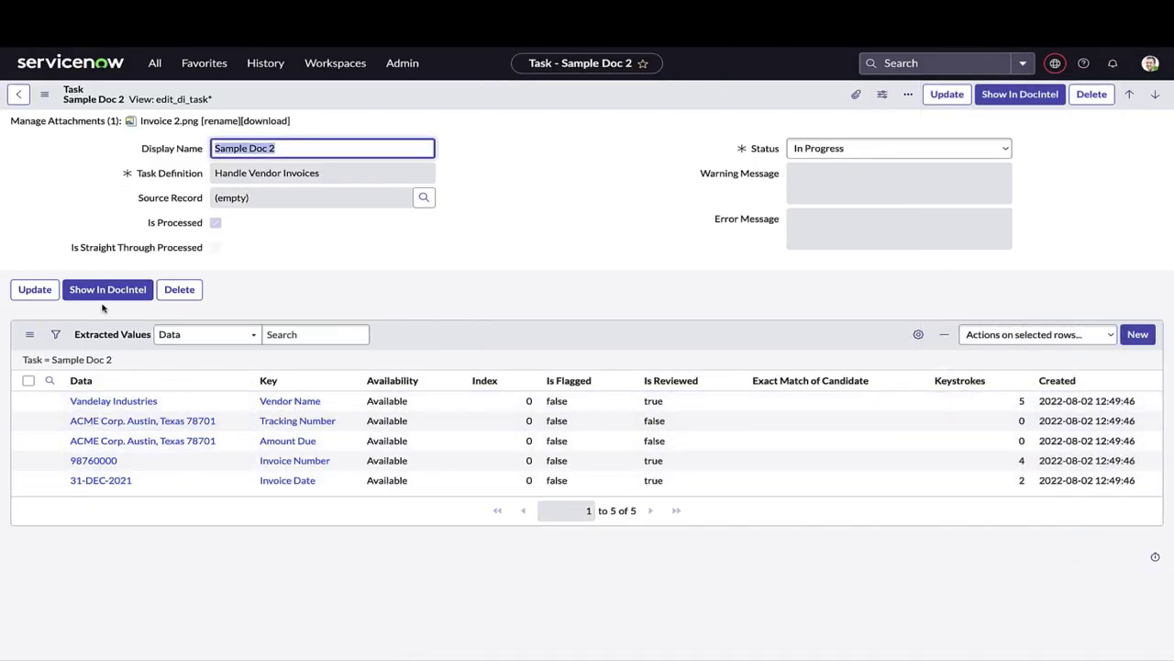
Show Sample Doc 2 in DocIntel and replace its Amount Due with 107.22
click(115, 295)
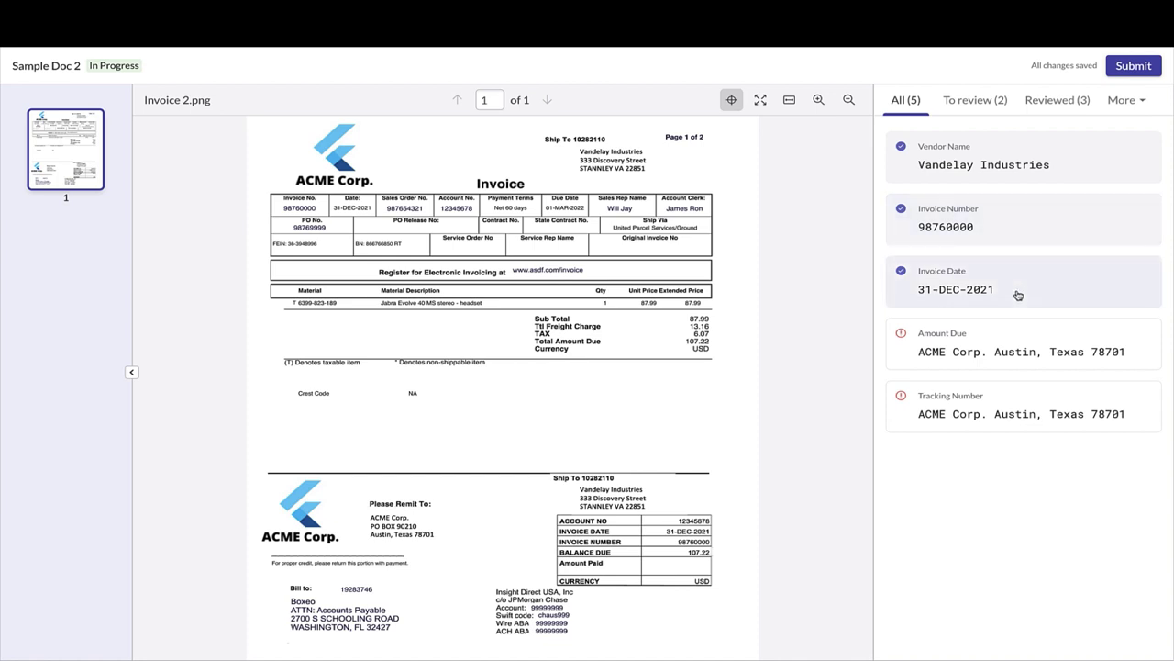
click(1132, 357)
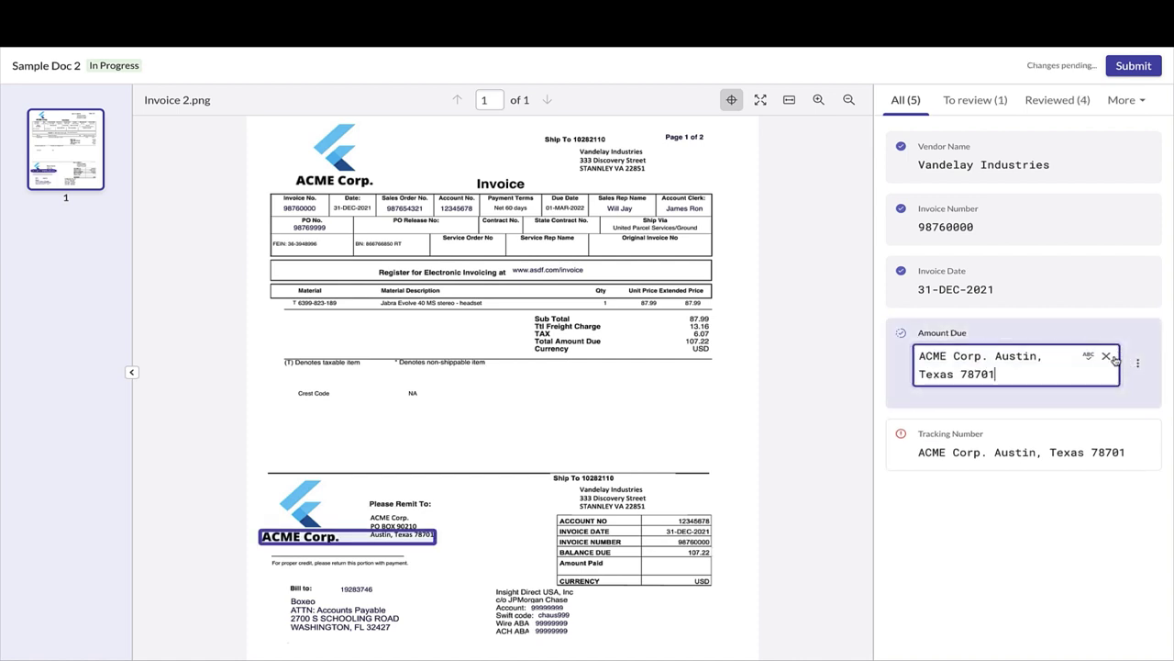
click(1105, 355)
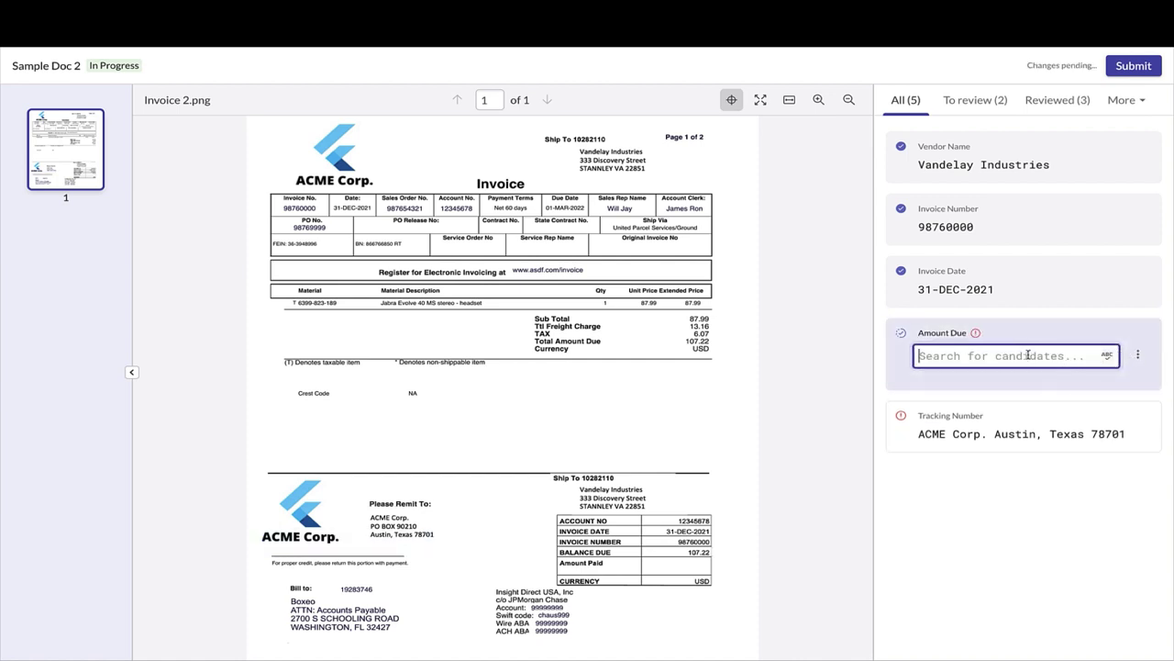
text(107)
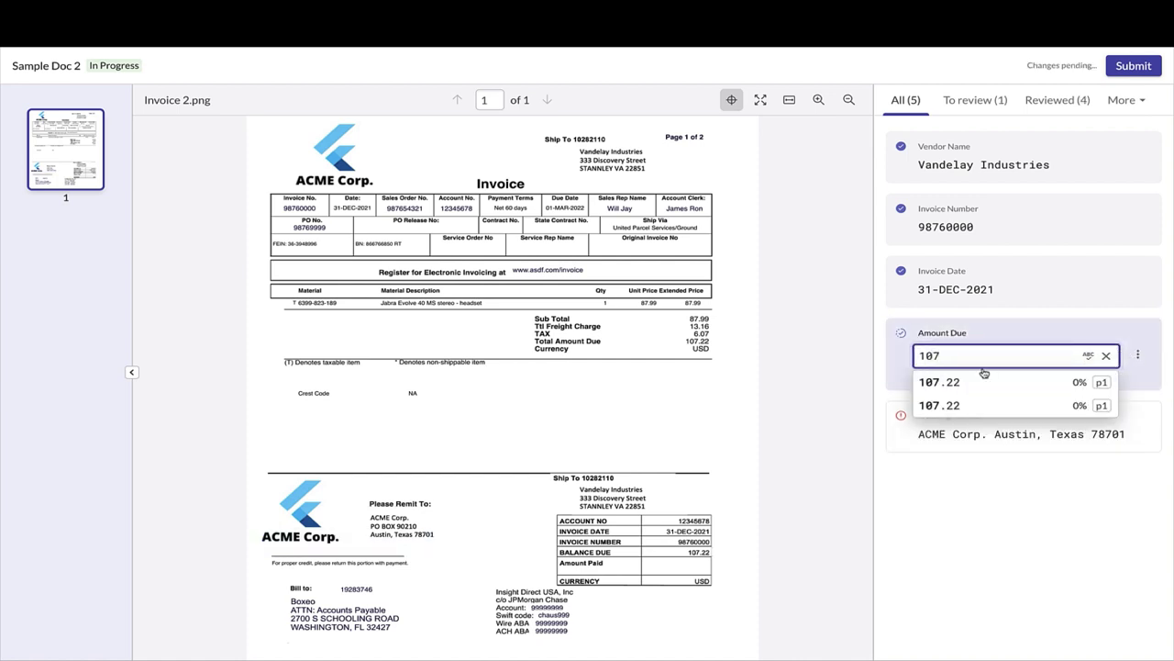
click(979, 382)
Clear Sample Doc 2's Tracking Number, mark it as missing in the document, and submit the task
click(1126, 438)
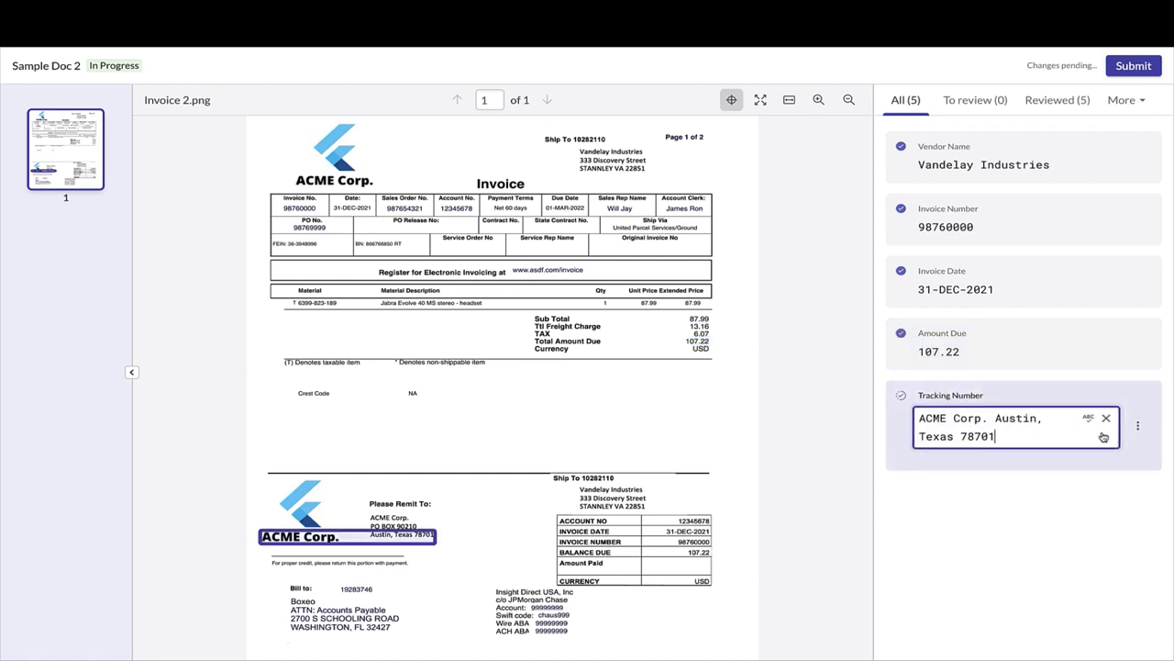
click(1106, 417)
click(1138, 416)
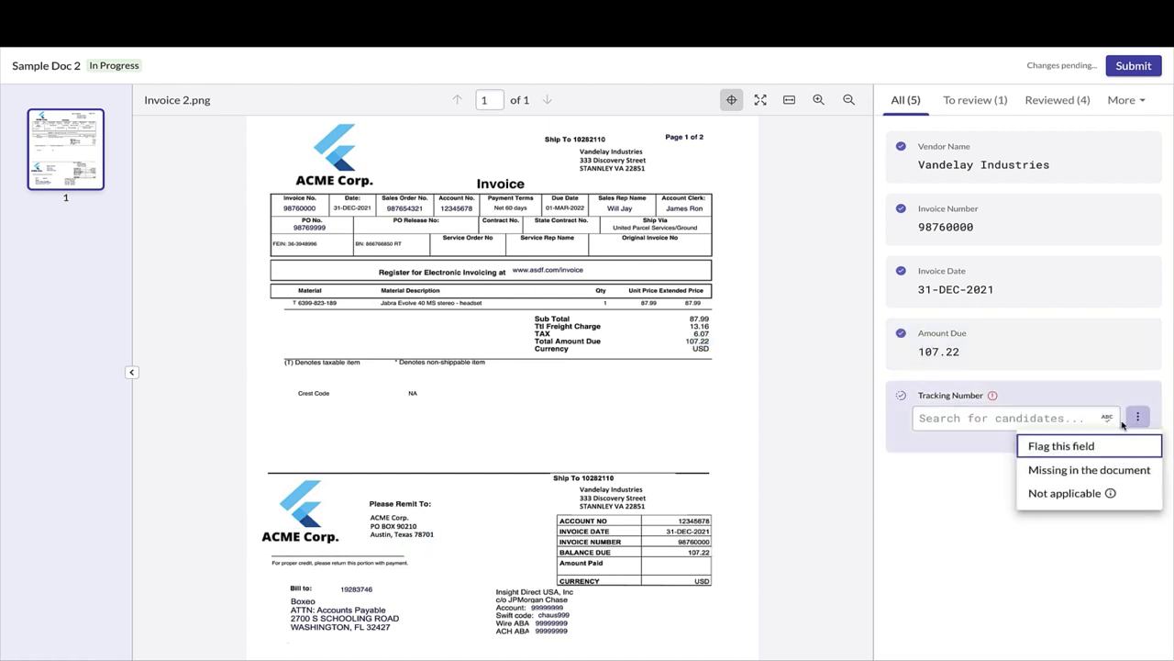
click(1113, 470)
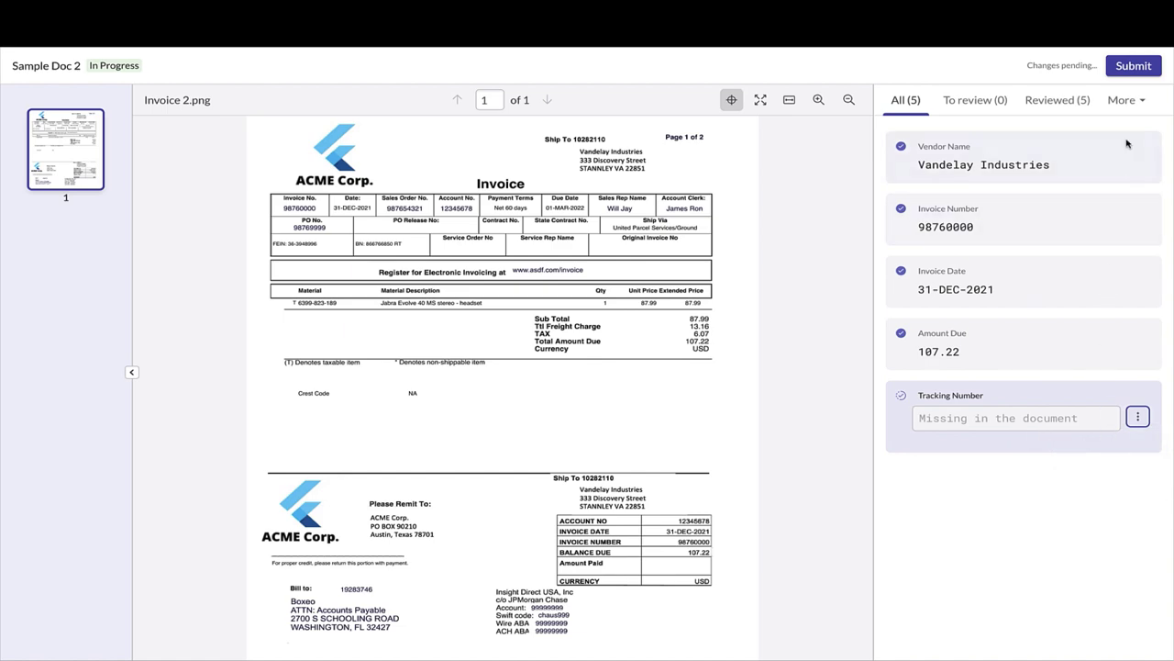
click(1134, 65)
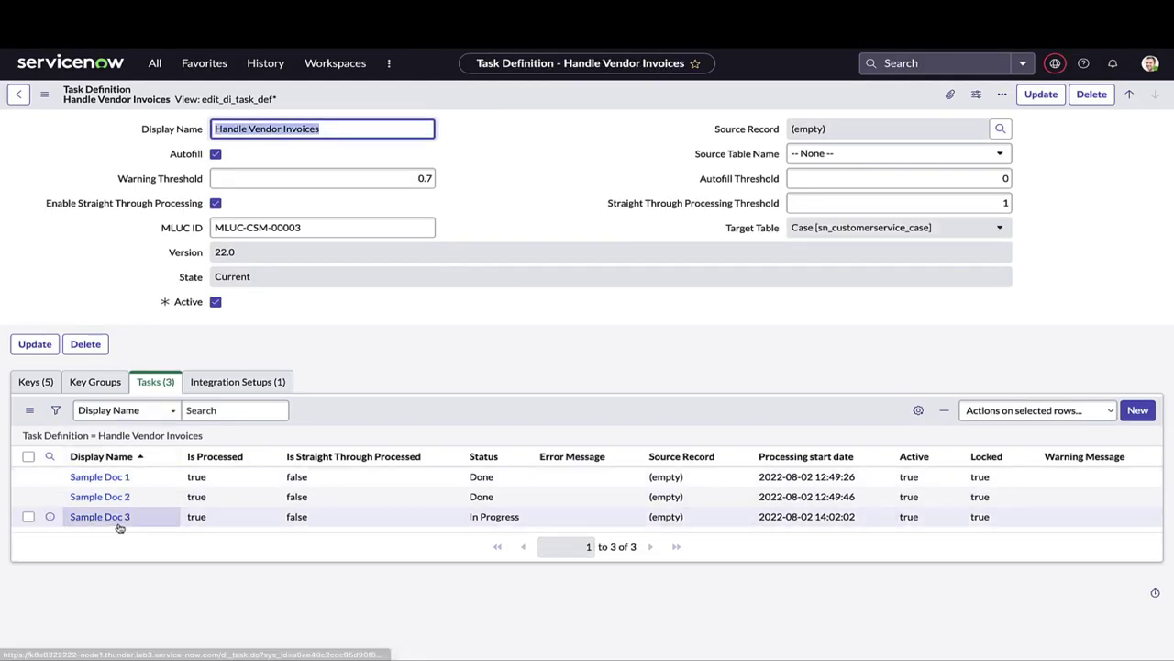
Open Sample Doc 3, mark its cleared Tracking Number as missing in the document, and submit the task
click(118, 521)
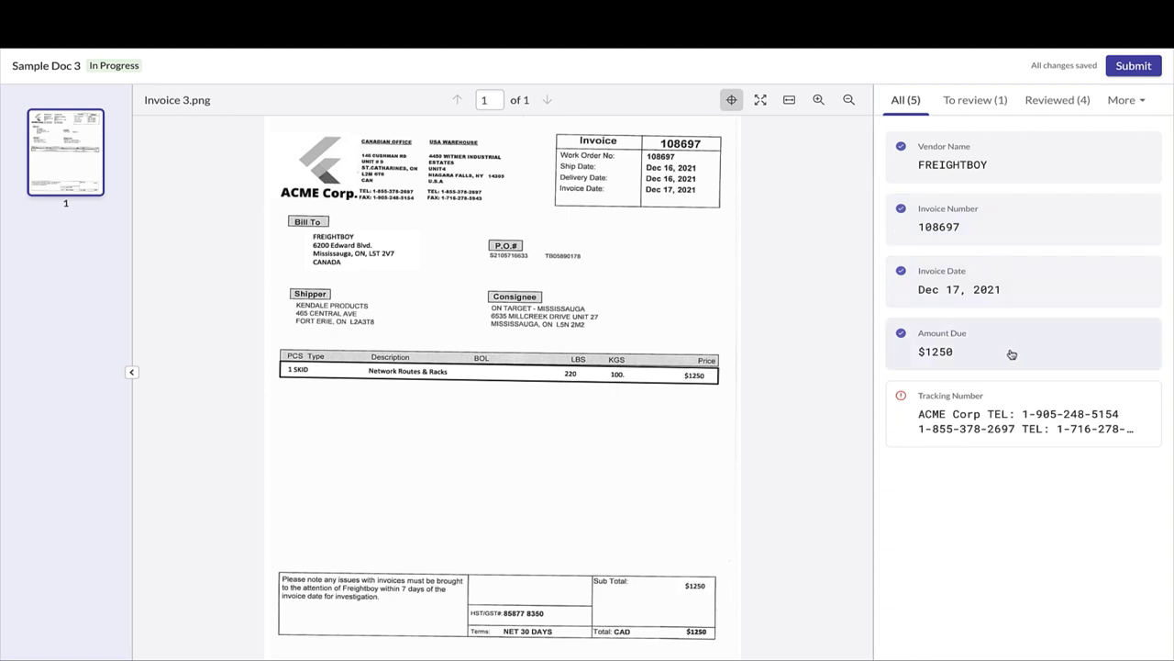
click(1121, 416)
click(1109, 419)
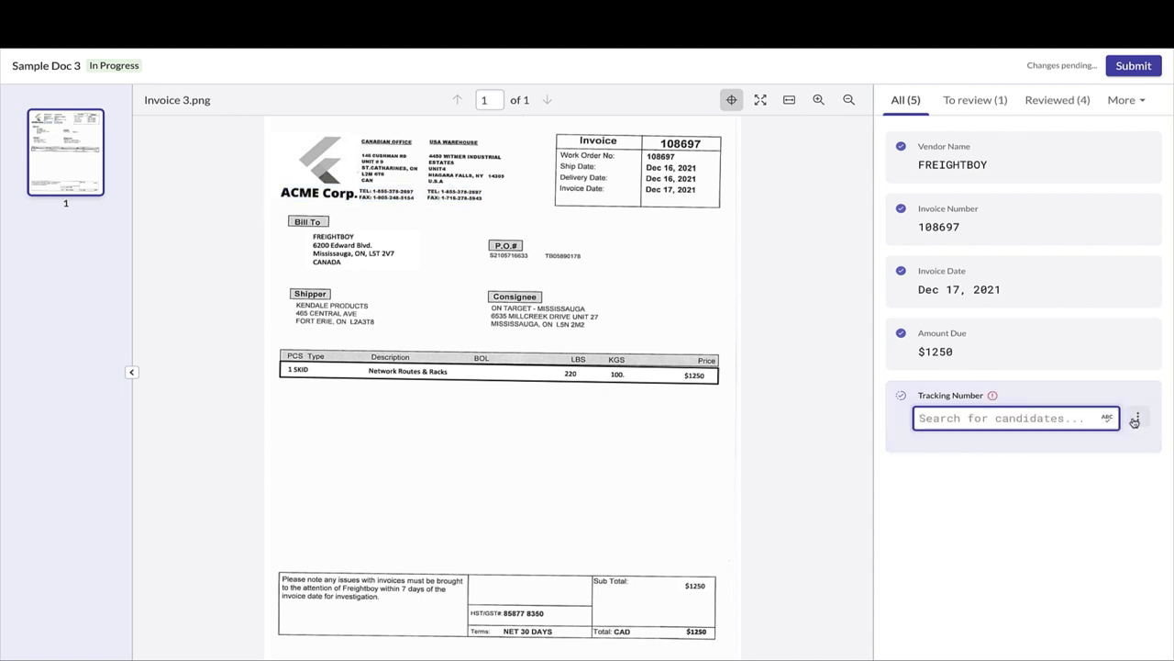
click(1138, 418)
click(1108, 469)
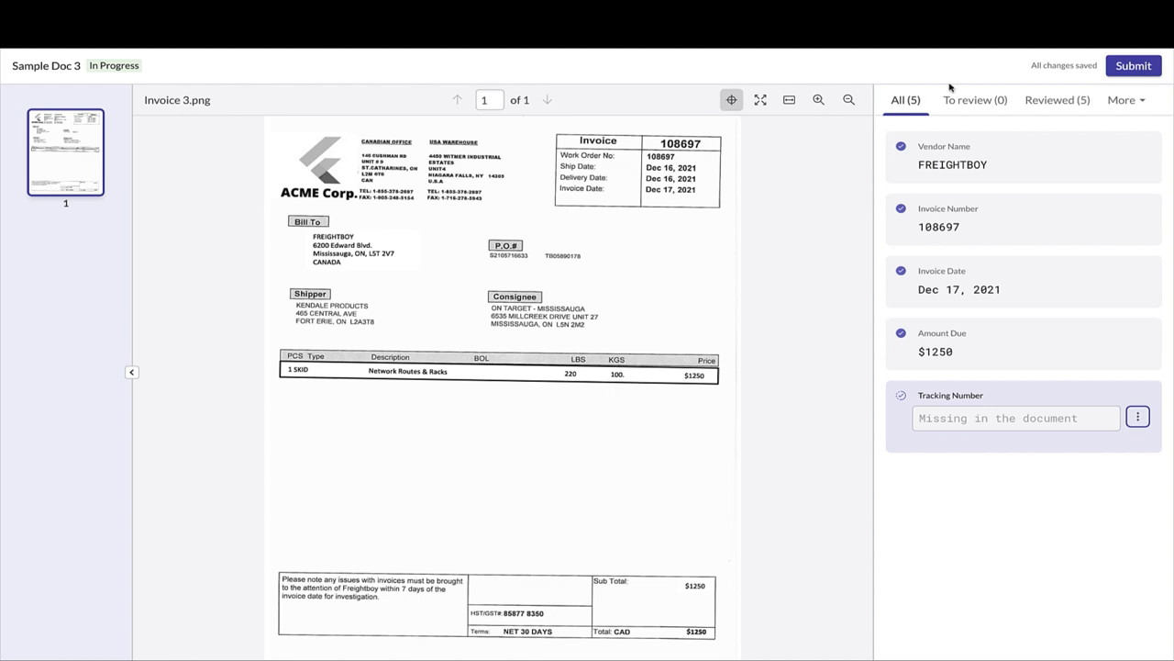
click(1134, 65)
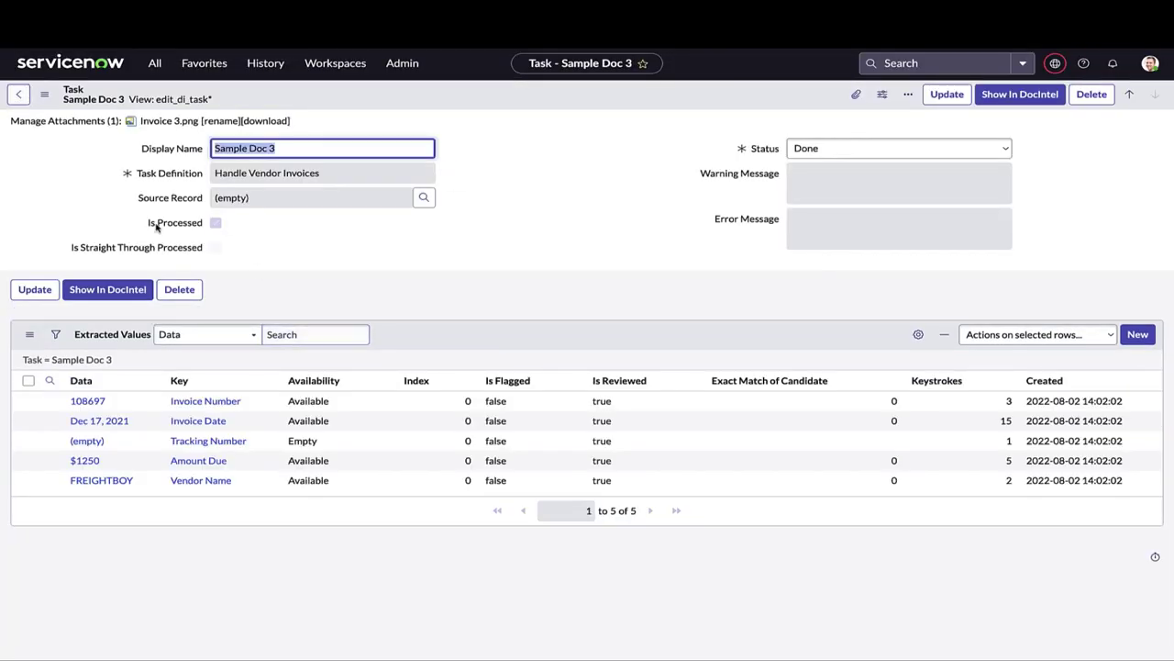
Return to the Handle Vendor Invoices task definition and open its Filter Vendor Invoice integration setup
click(22, 98)
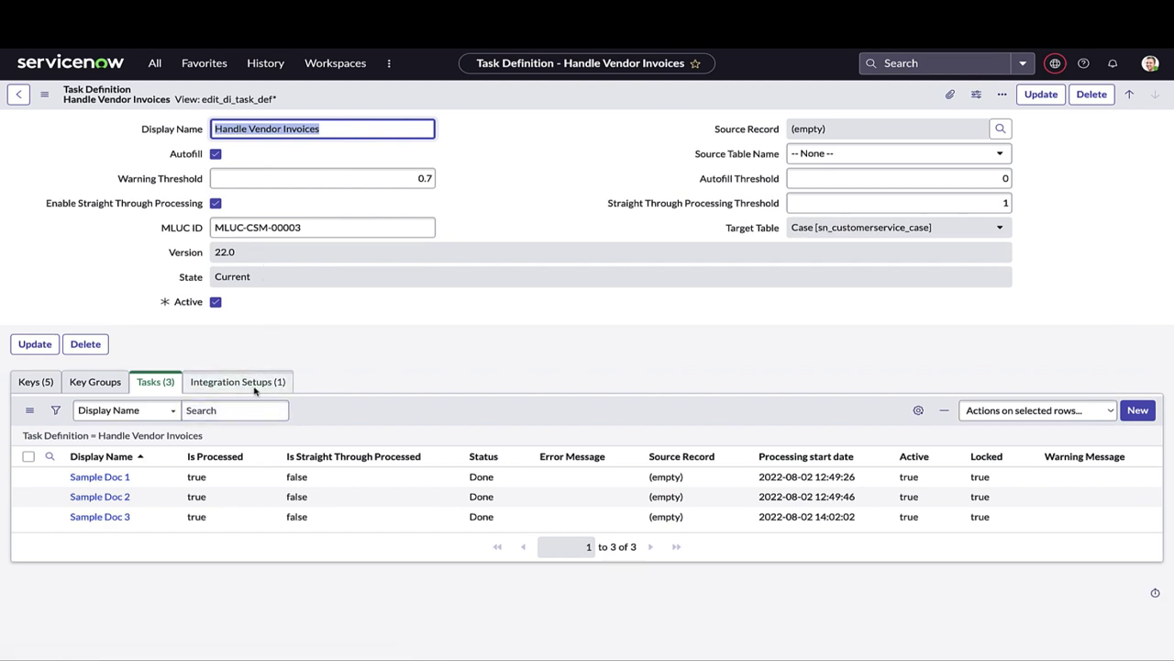
click(257, 384)
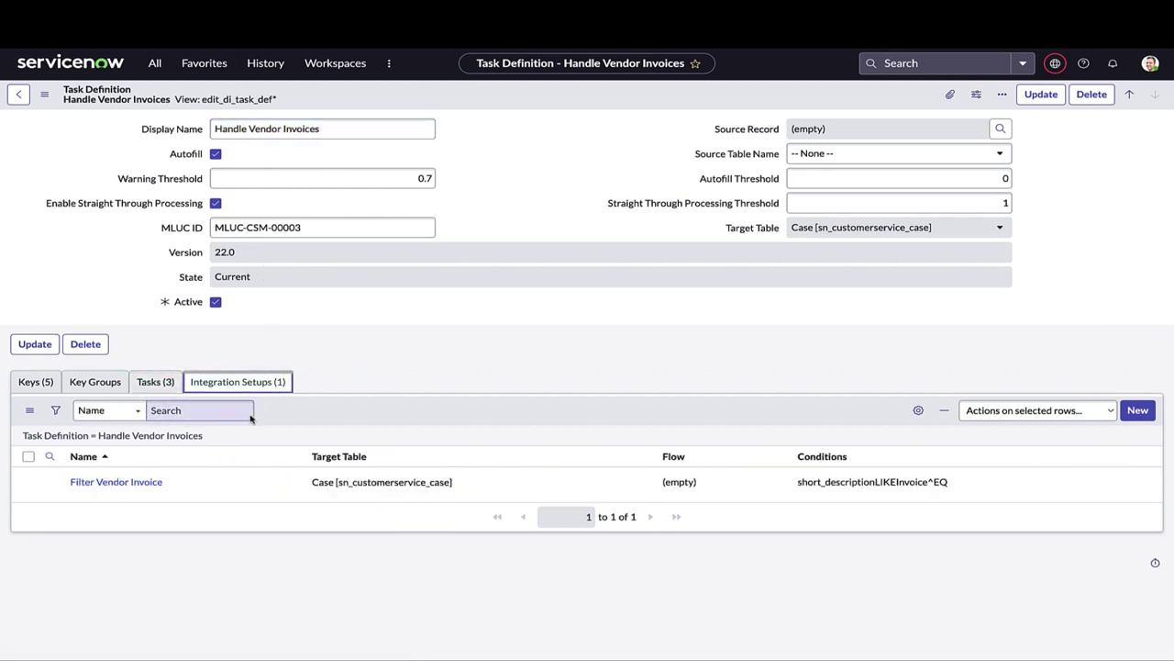
click(131, 486)
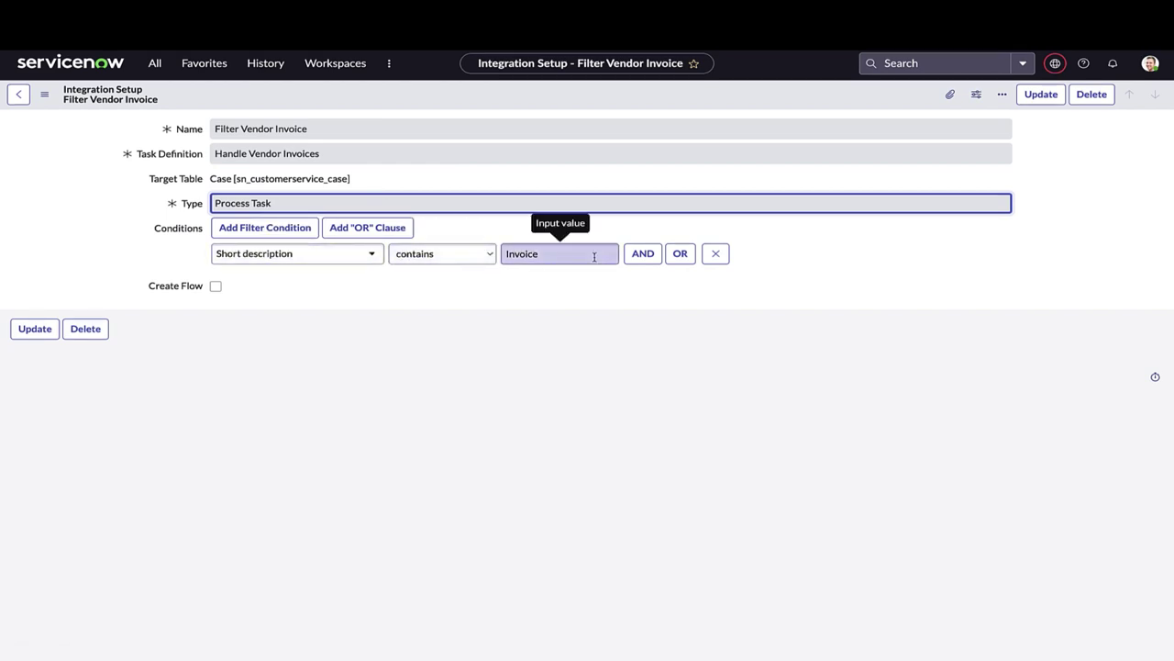
Save the Filter Vendor Invoice integration setup, then review the task definition's keys, tasks and integration setups
click(48, 336)
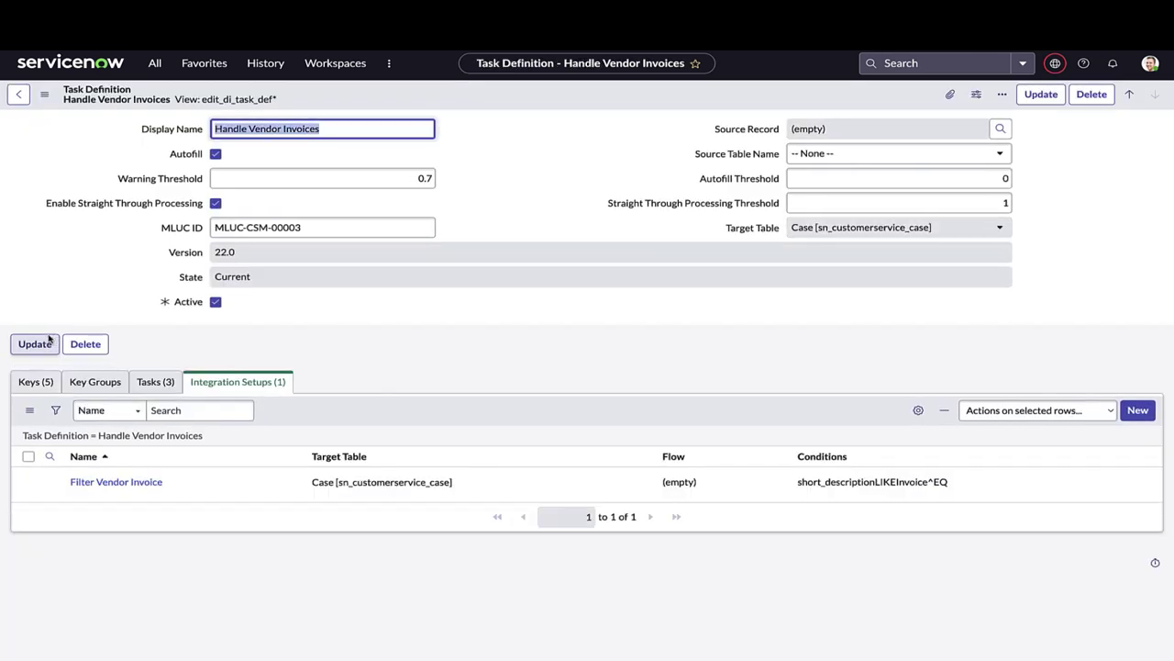
click(33, 382)
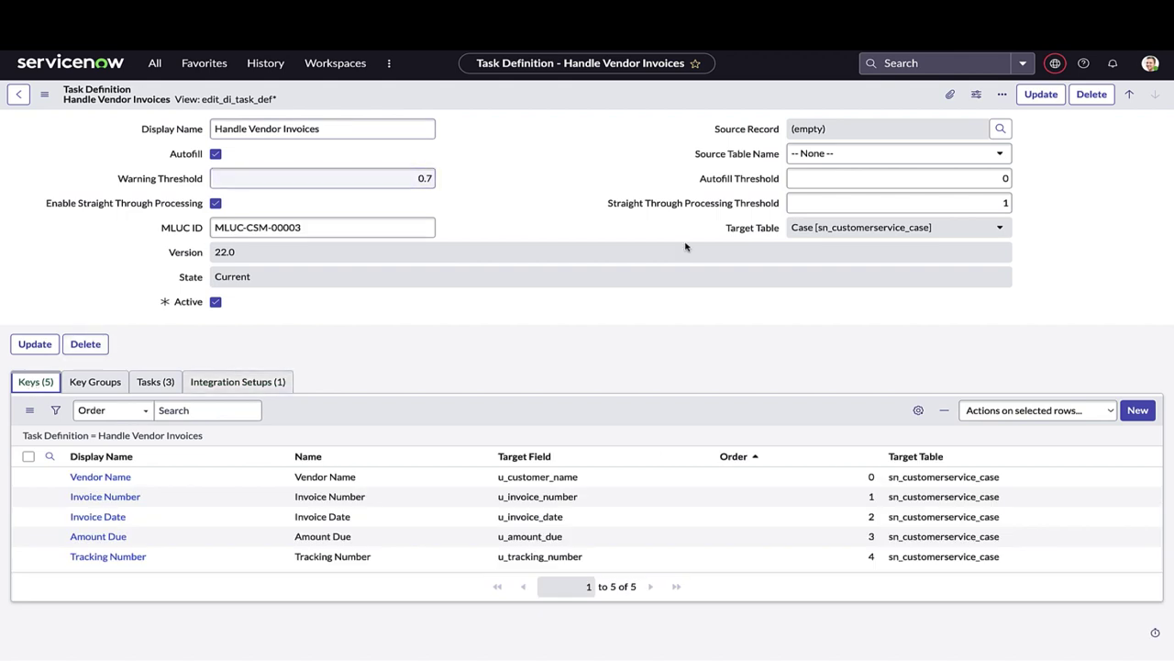
click(157, 384)
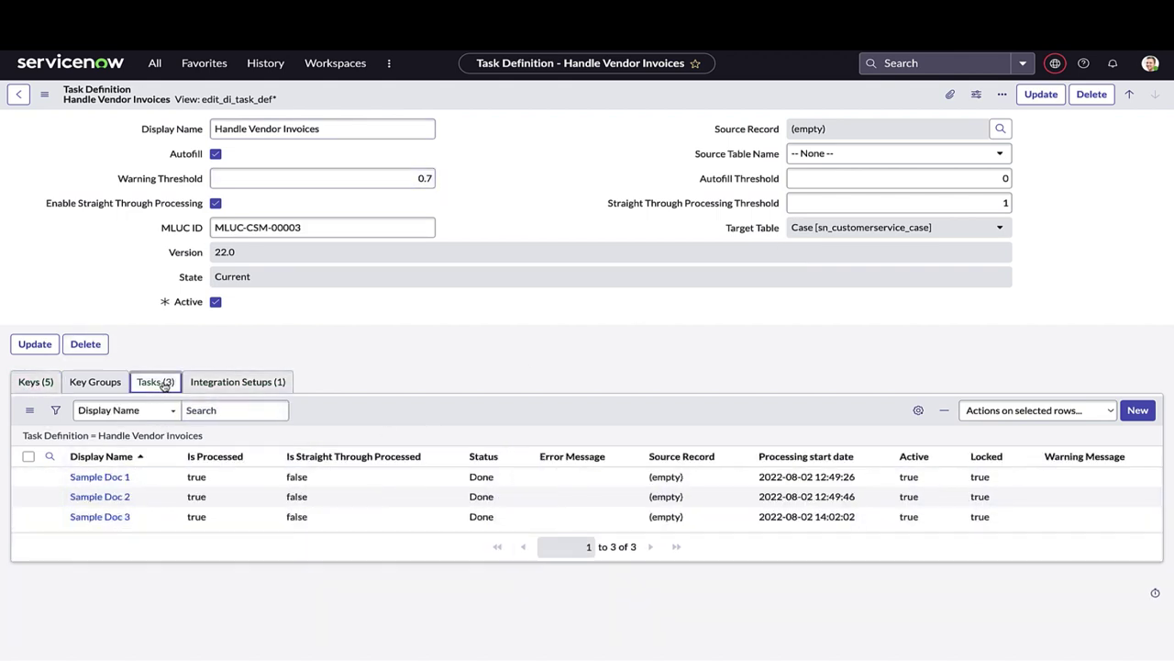
click(221, 386)
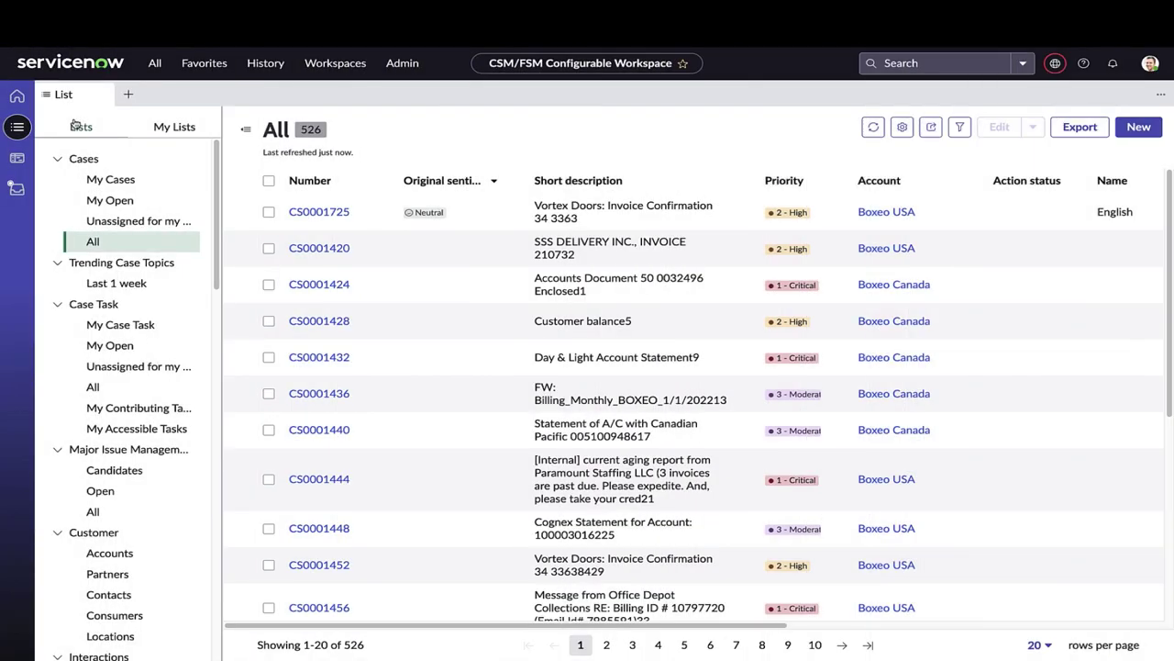
From the list of all cases in CSM/FSM Configurable Workspace, open the high-priority Vortex Doors invoice confirmation case at the top and review it in DocIntel
click(78, 125)
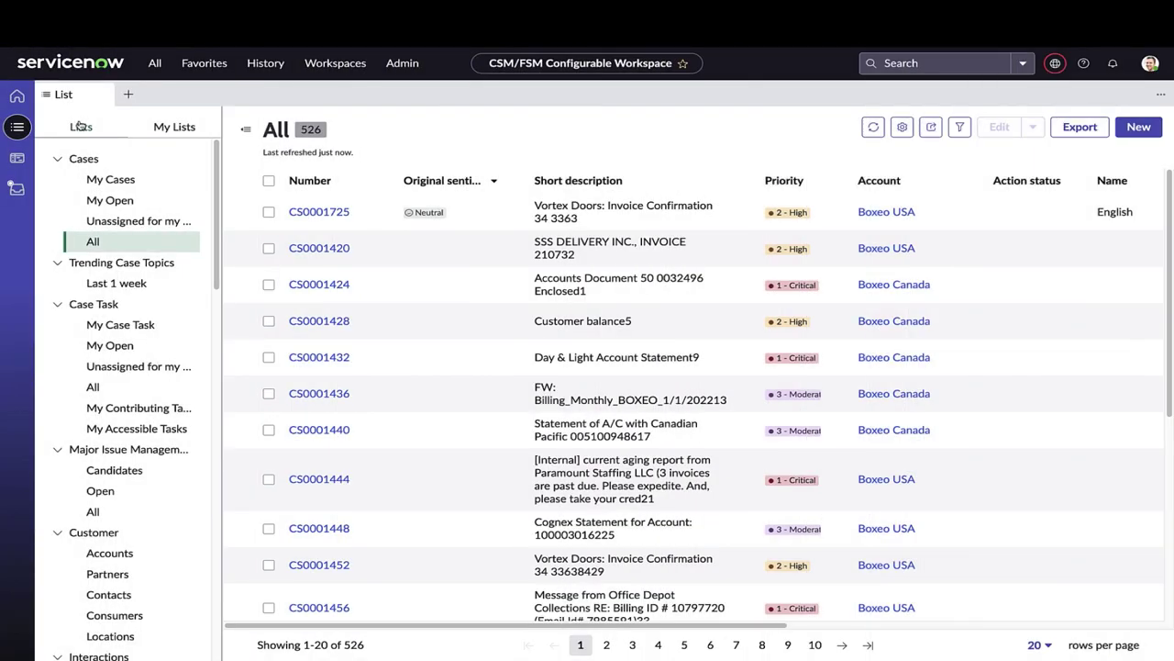
click(341, 212)
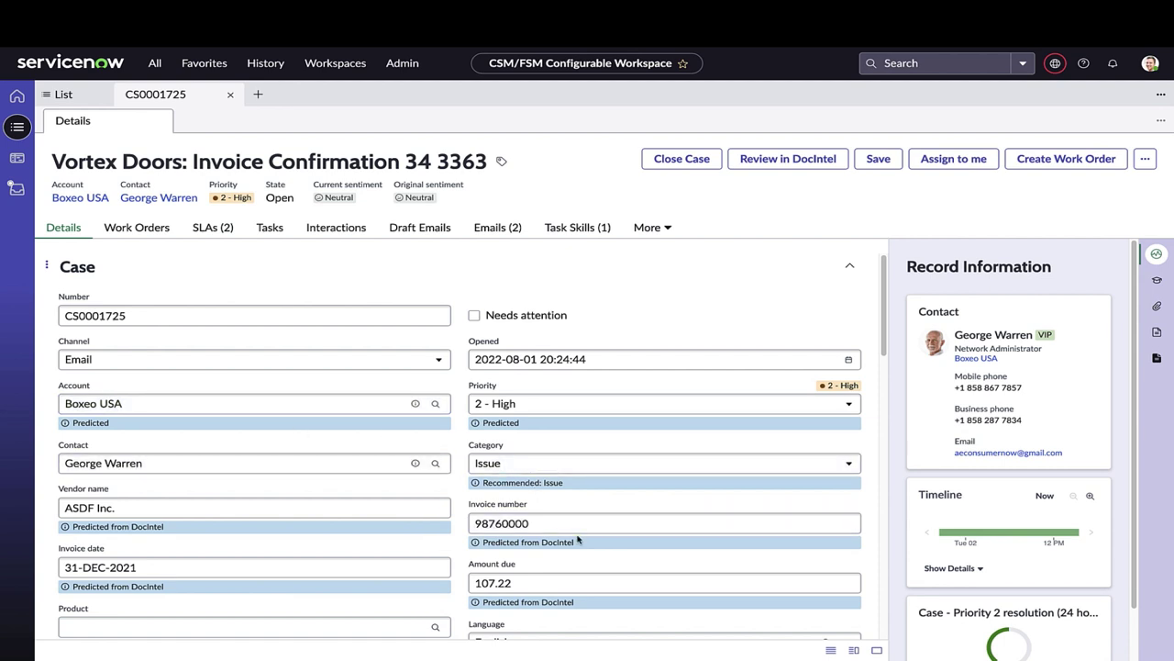
click(786, 160)
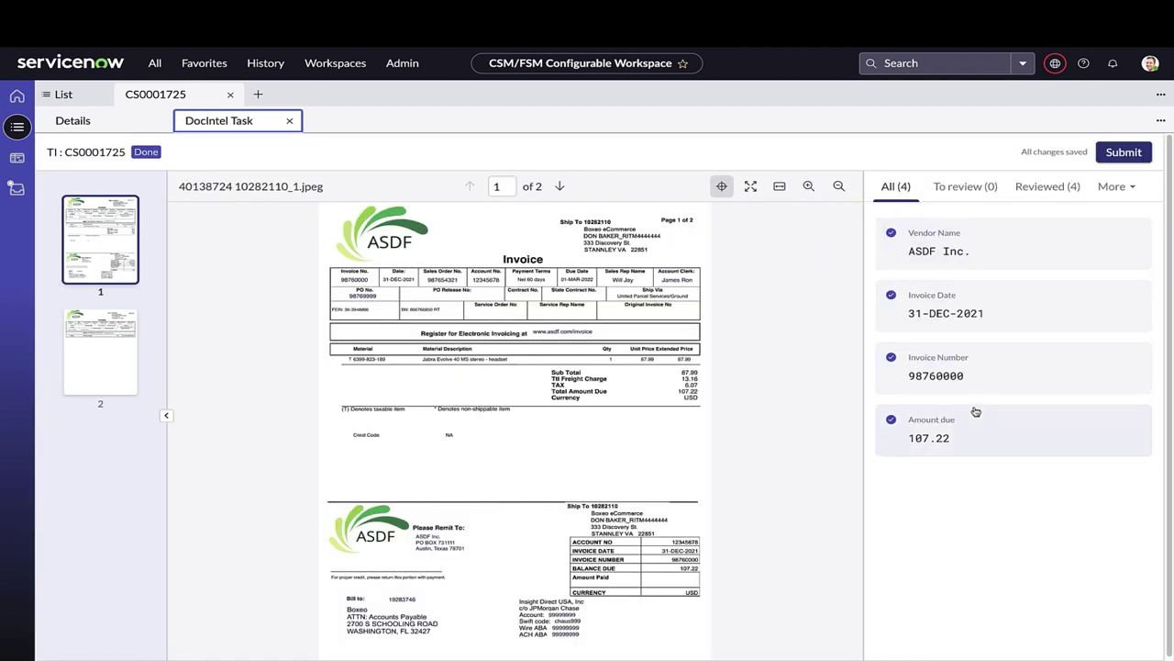
Examine where the Vendor Name, Invoice Date, Invoice Number and Amount Due values are located in the case's invoice document
click(1007, 254)
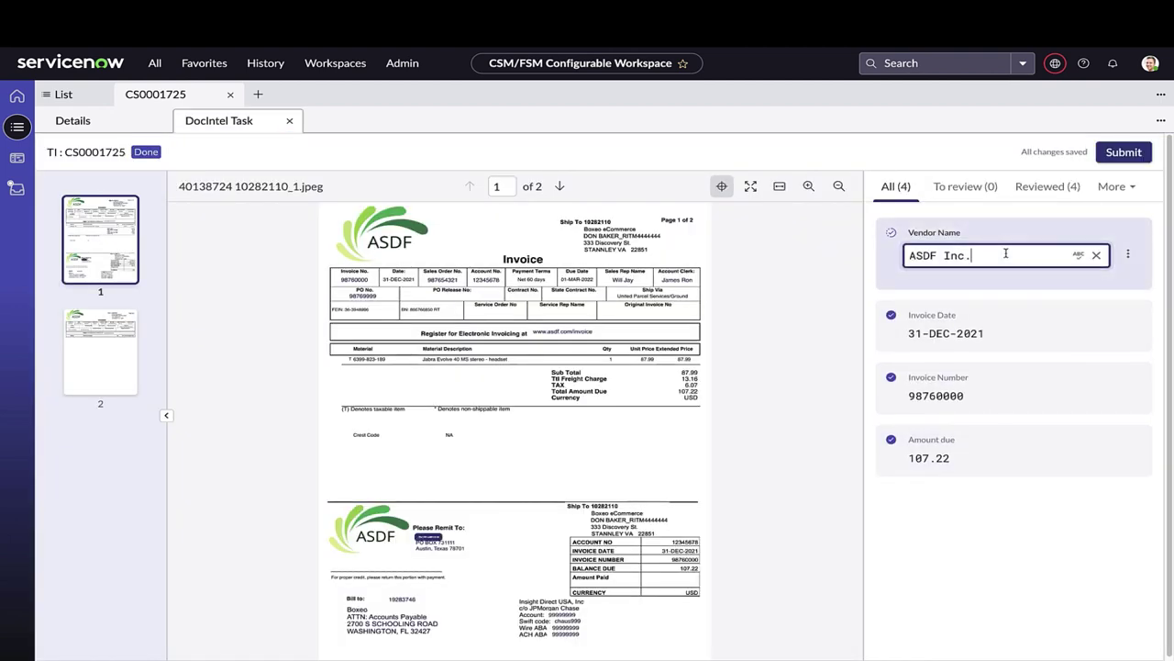
click(1023, 319)
click(1017, 399)
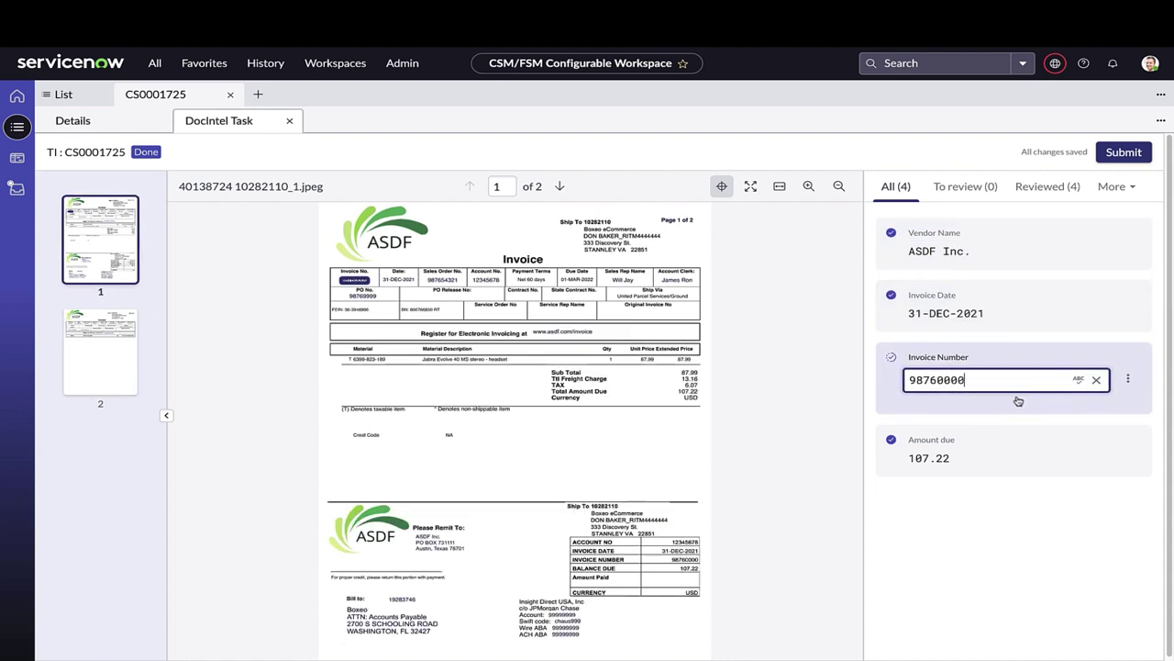
click(1006, 460)
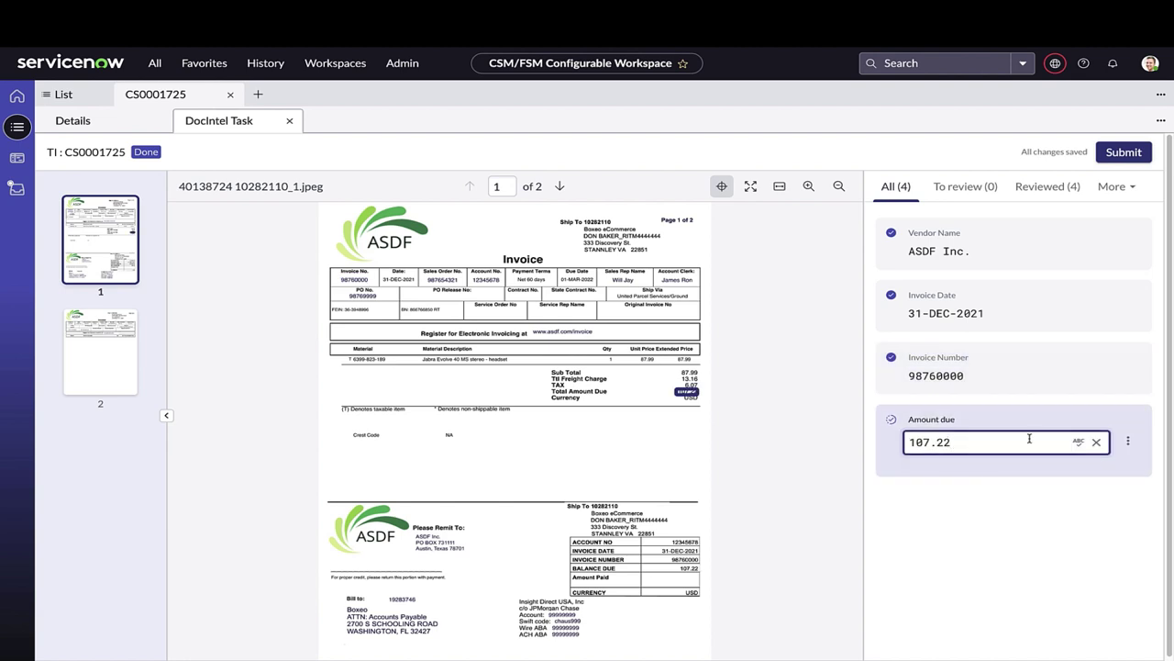